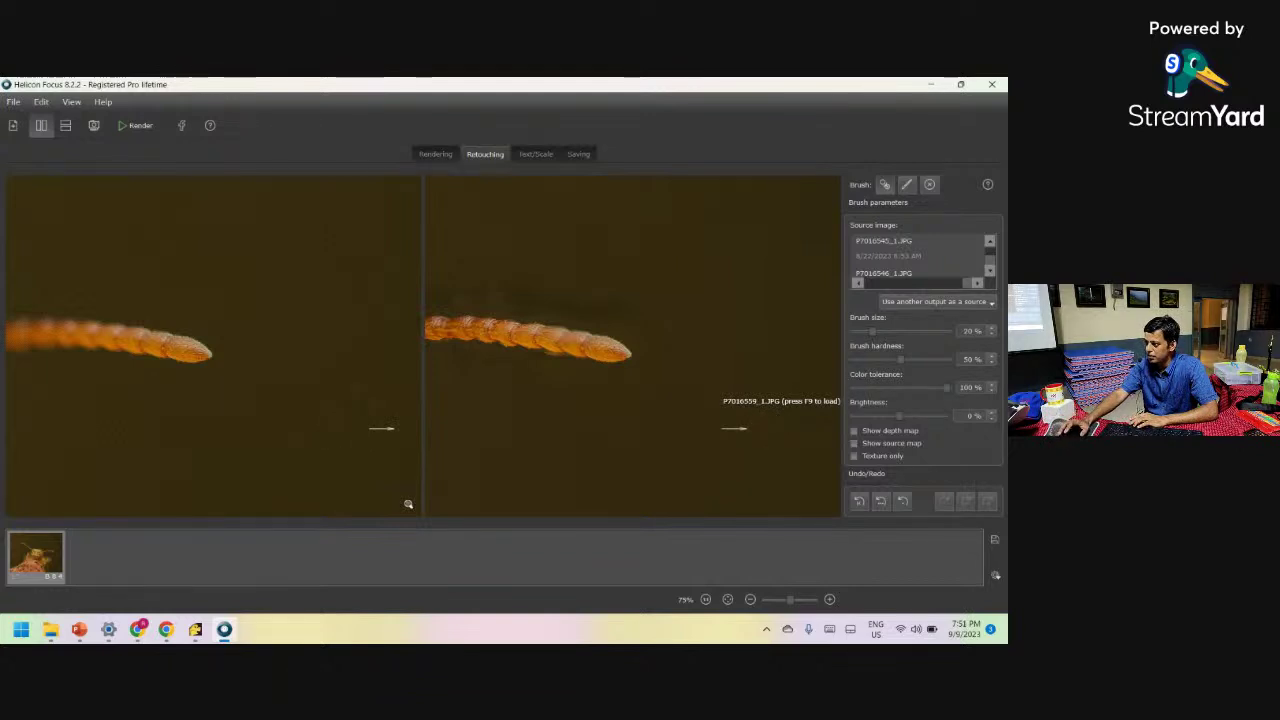
Inspect the stacked result along the ant's antenna to its head, comparing it with the source image.
{"action": "key", "text": "Left"}
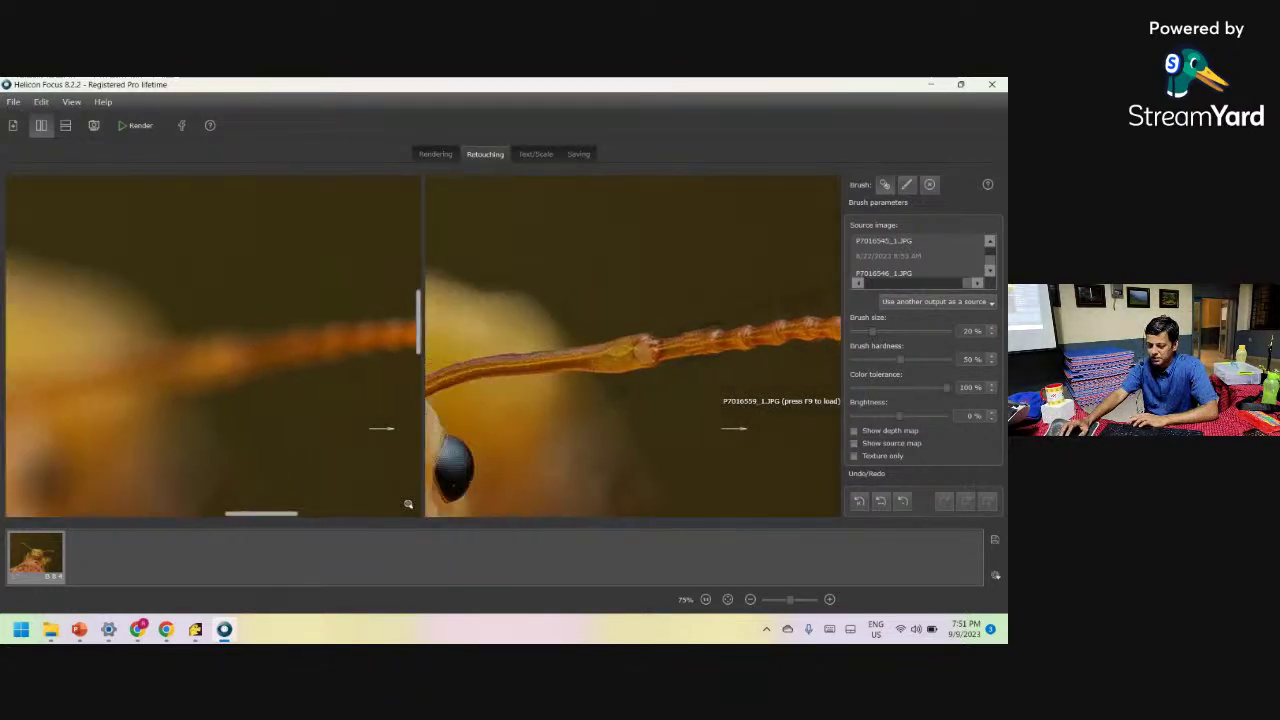
{"action": "key", "text": "Left"}
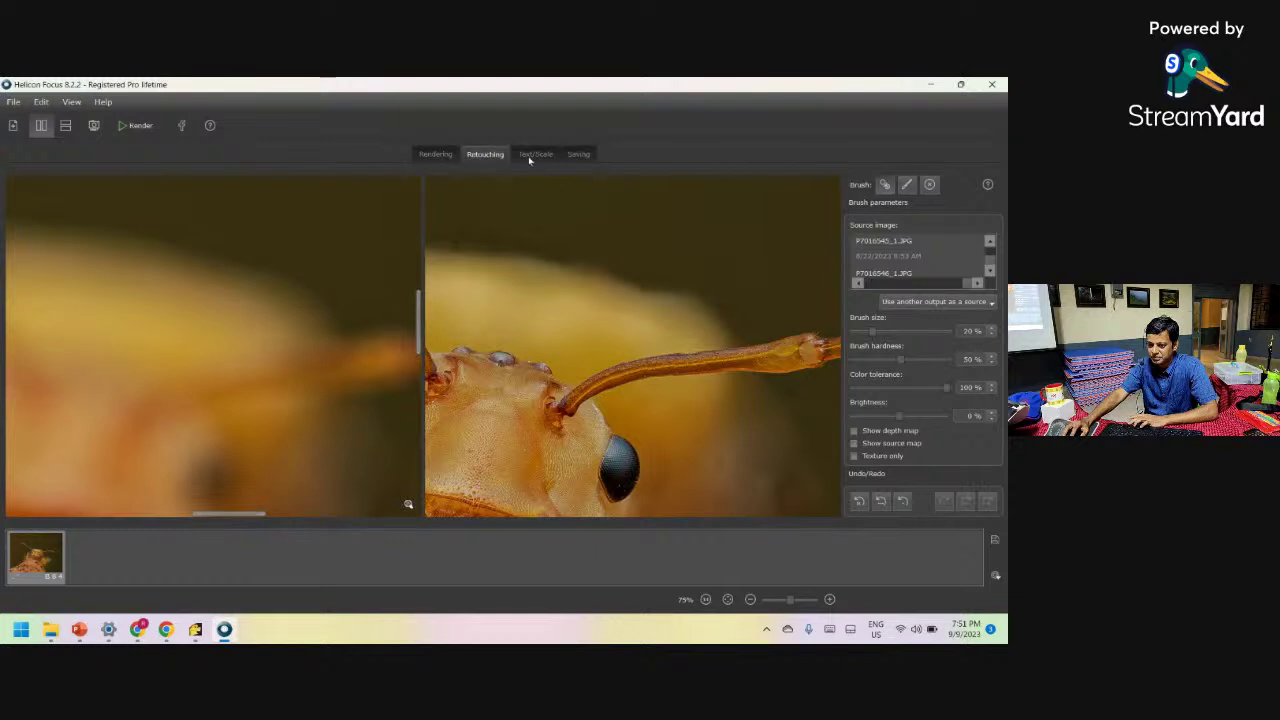
{"action": "key", "text": "Left"}
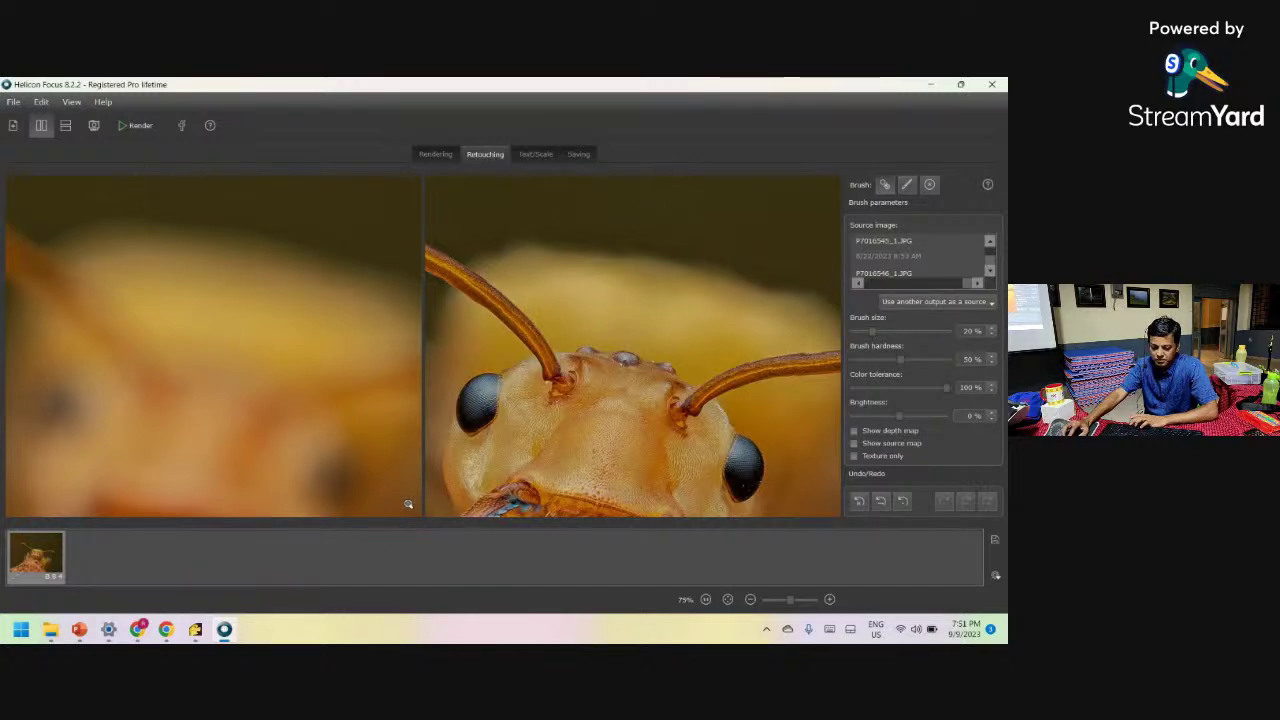
Switch to File Explorer and view the DepthMaps and dmapcache subfolders of the zs_ant project folder.
{"action": "left_click", "coordinate": [50, 629]}
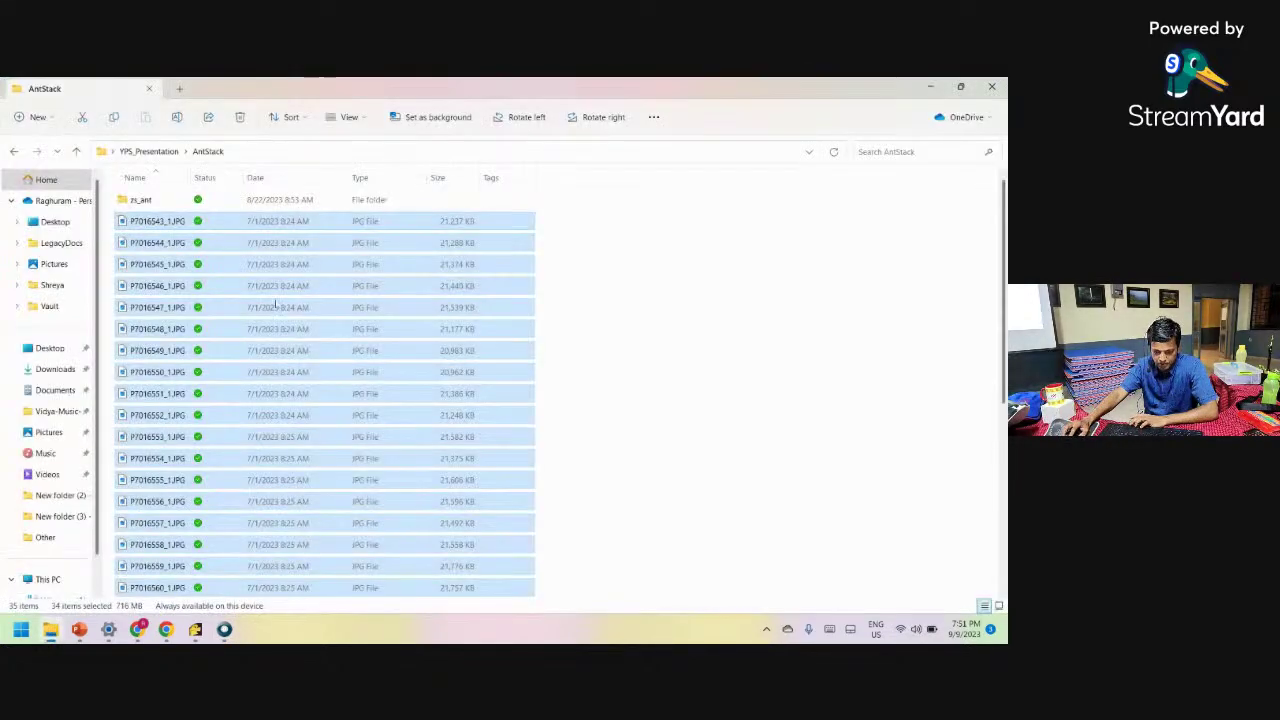
{"action": "double_click", "coordinate": [146, 200]}
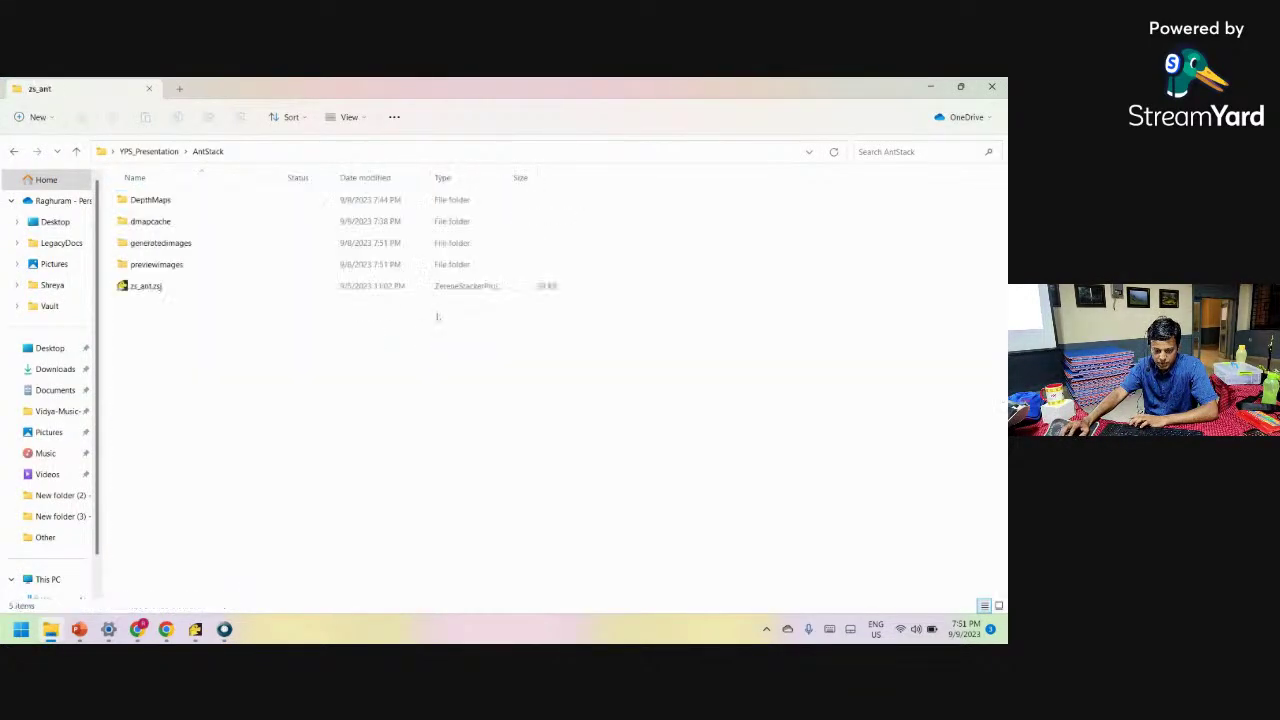
{"action": "double_click", "coordinate": [160, 200]}
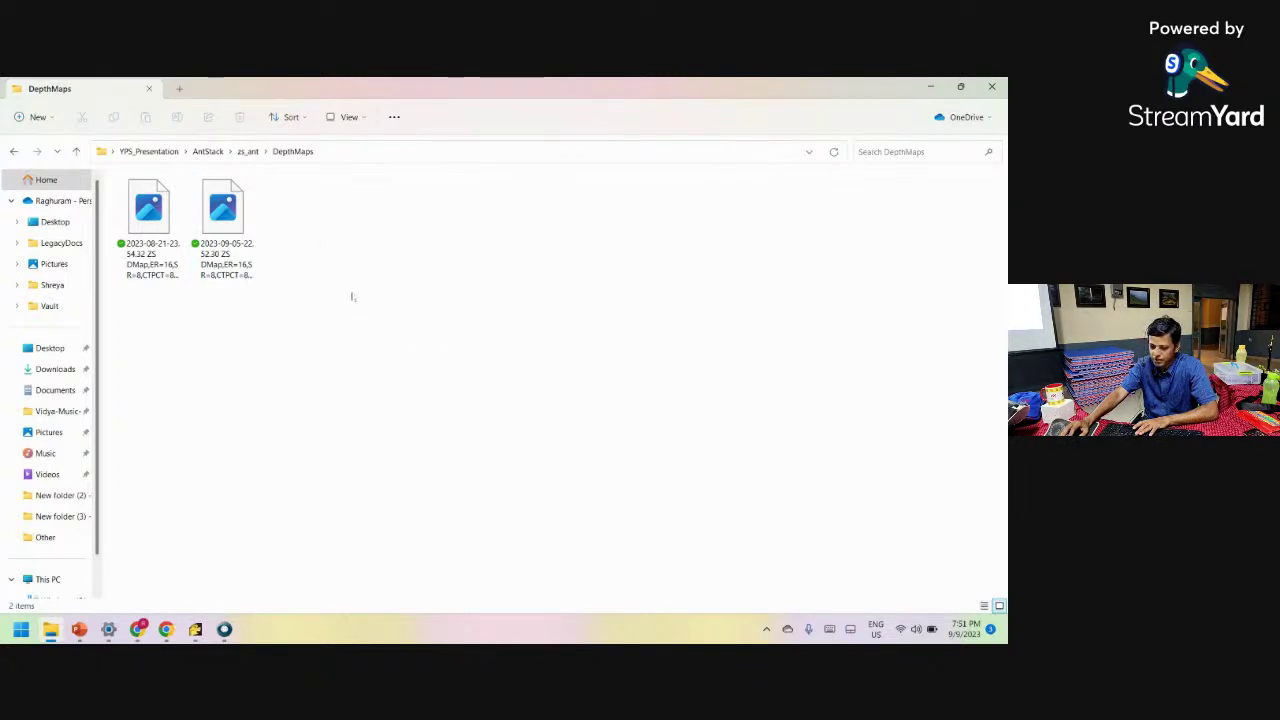
{"action": "key", "text": "alt+Left"}
{"action": "double_click", "coordinate": [158, 224]}
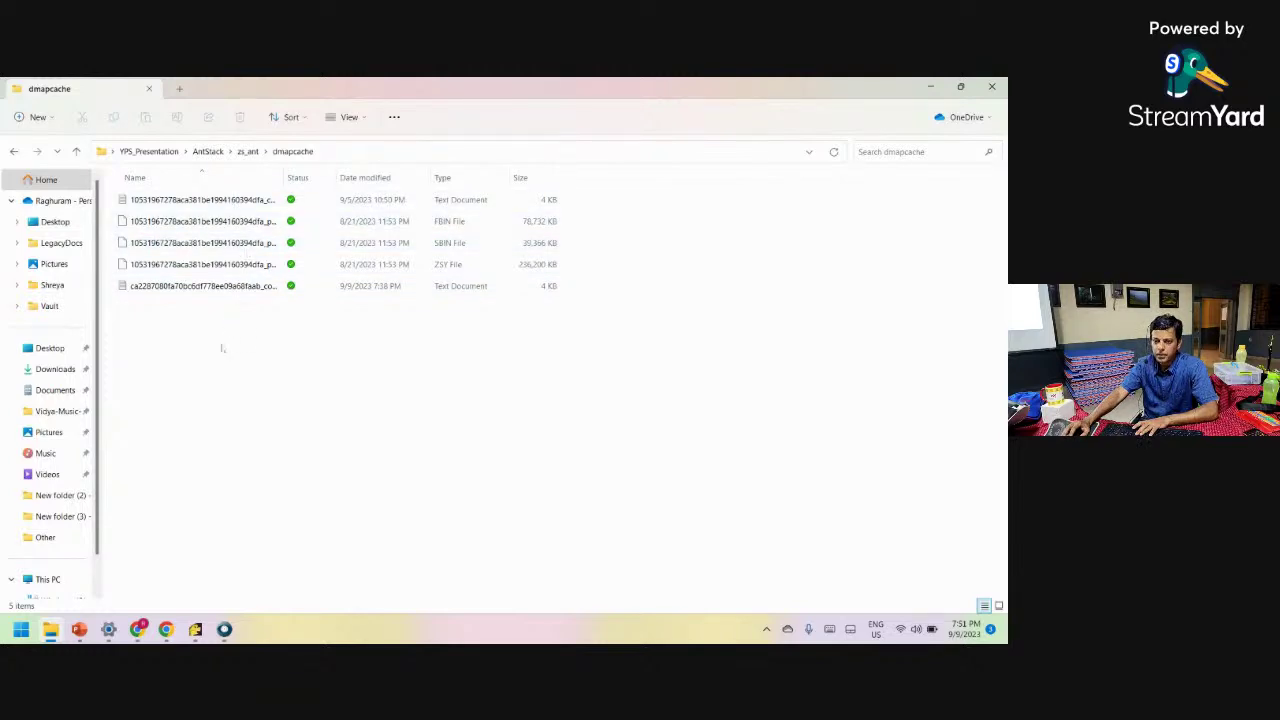
{"action": "key", "text": "alt+Left"}
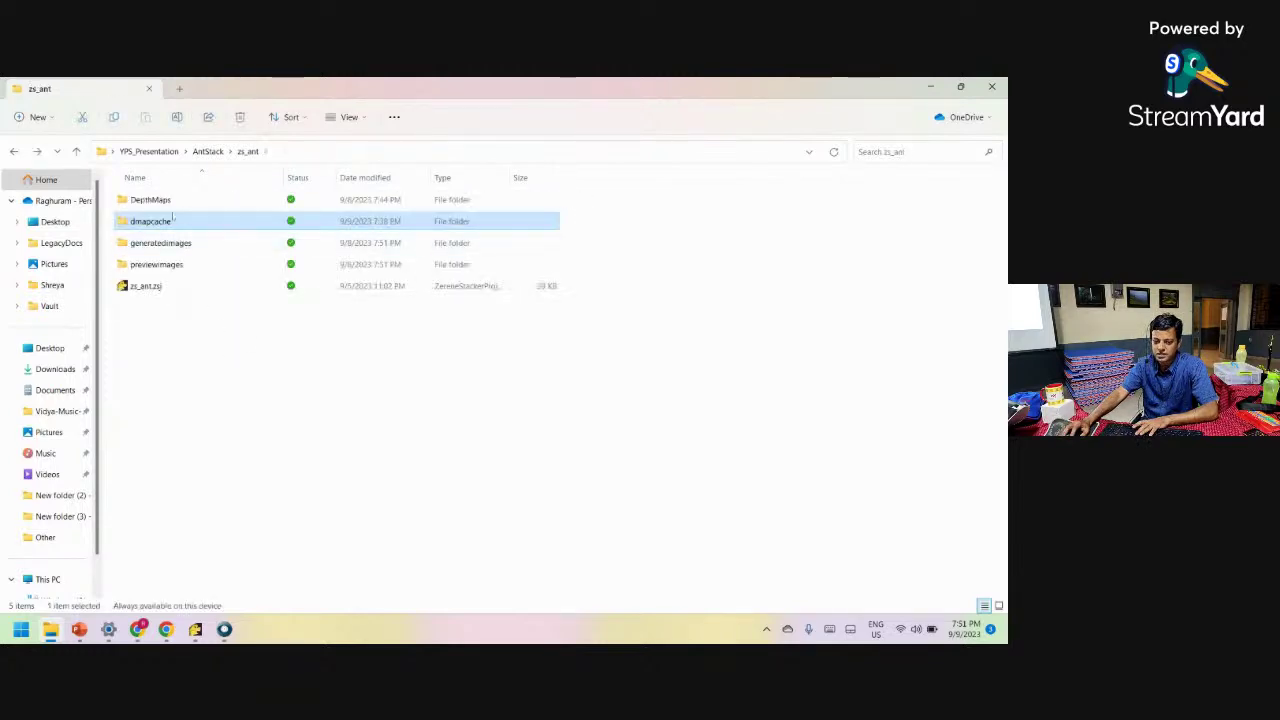
Switch to Zerene Stacker and open the DMap Settings page of its preferences.
{"action": "key", "text": "alt+Tab"}
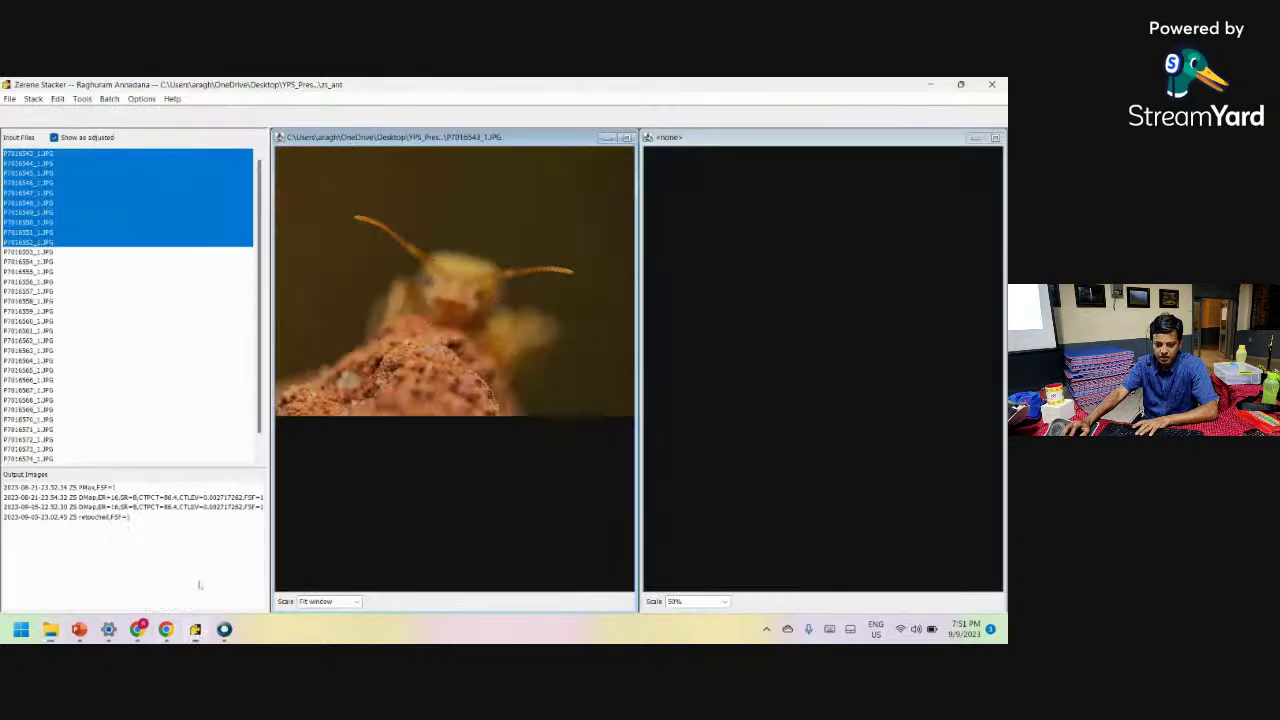
{"action": "left_click", "coordinate": [142, 98]}
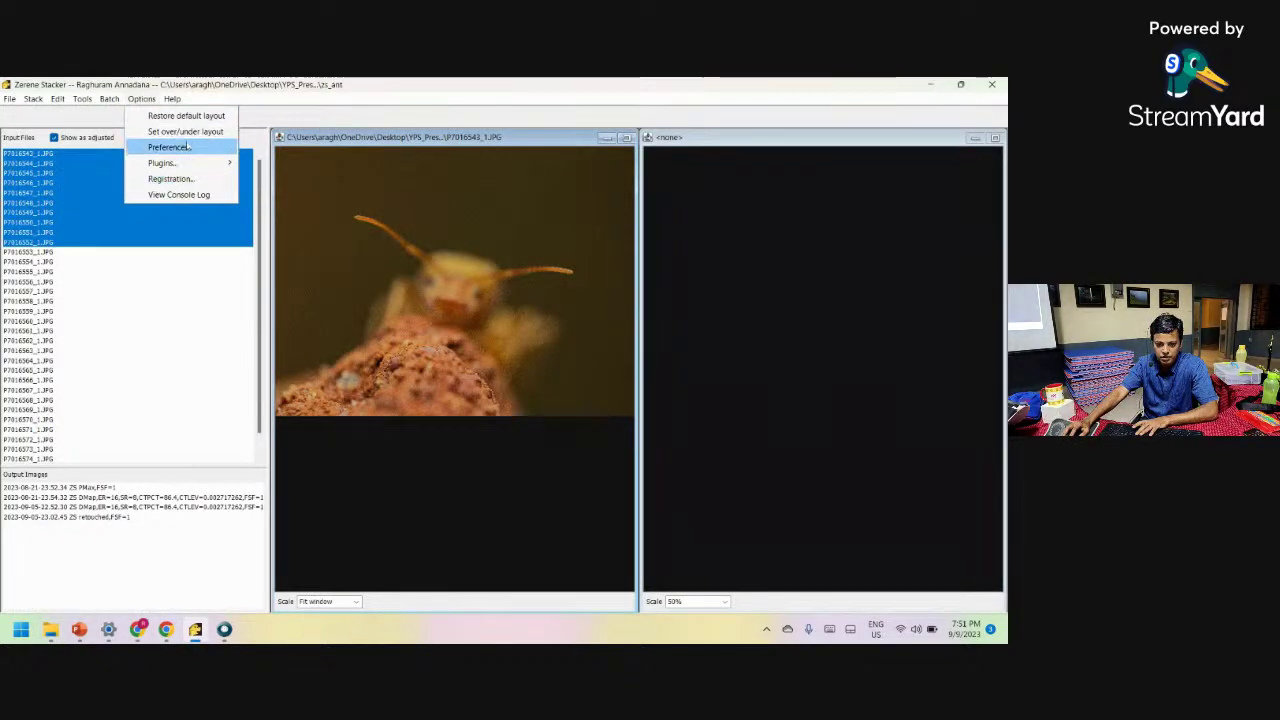
{"action": "left_click", "coordinate": [188, 146]}
{"action": "left_click", "coordinate": [455, 226]}
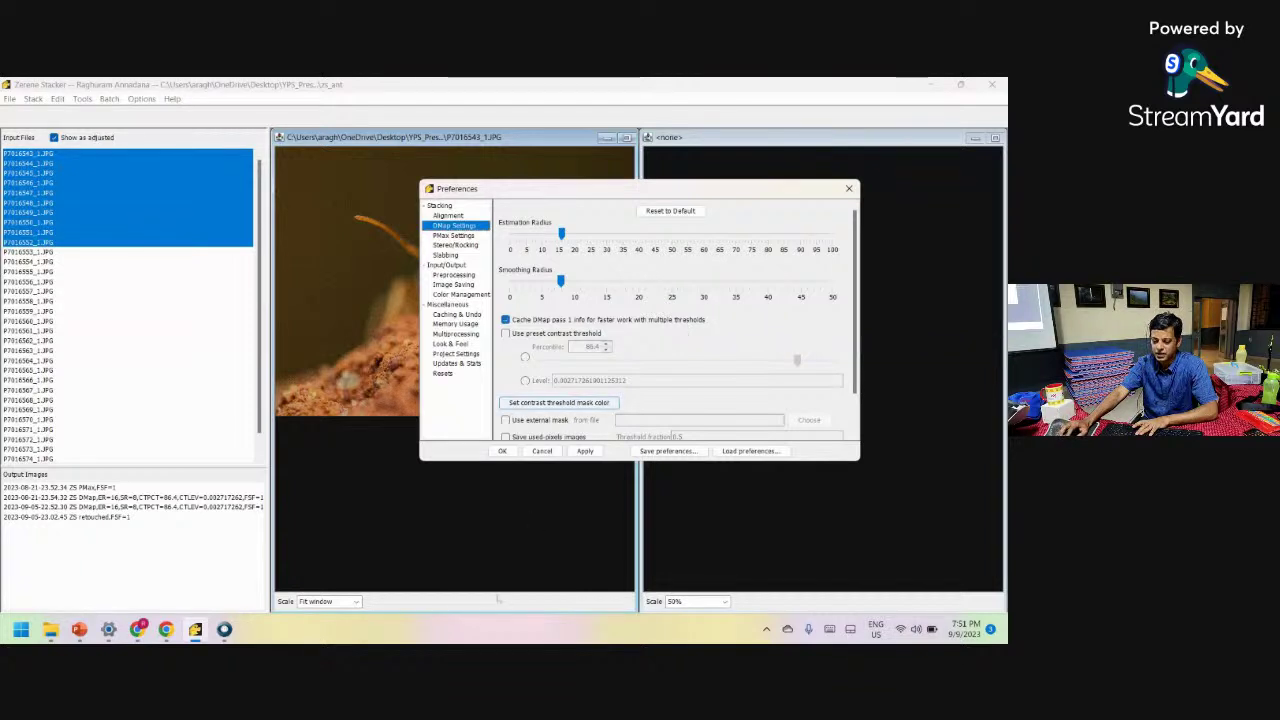
Select the stacked output thumbnail in Helicon Focus, and return to Zerene Stacker to cancel the Preferences dialog.
{"action": "left_click", "coordinate": [224, 630]}
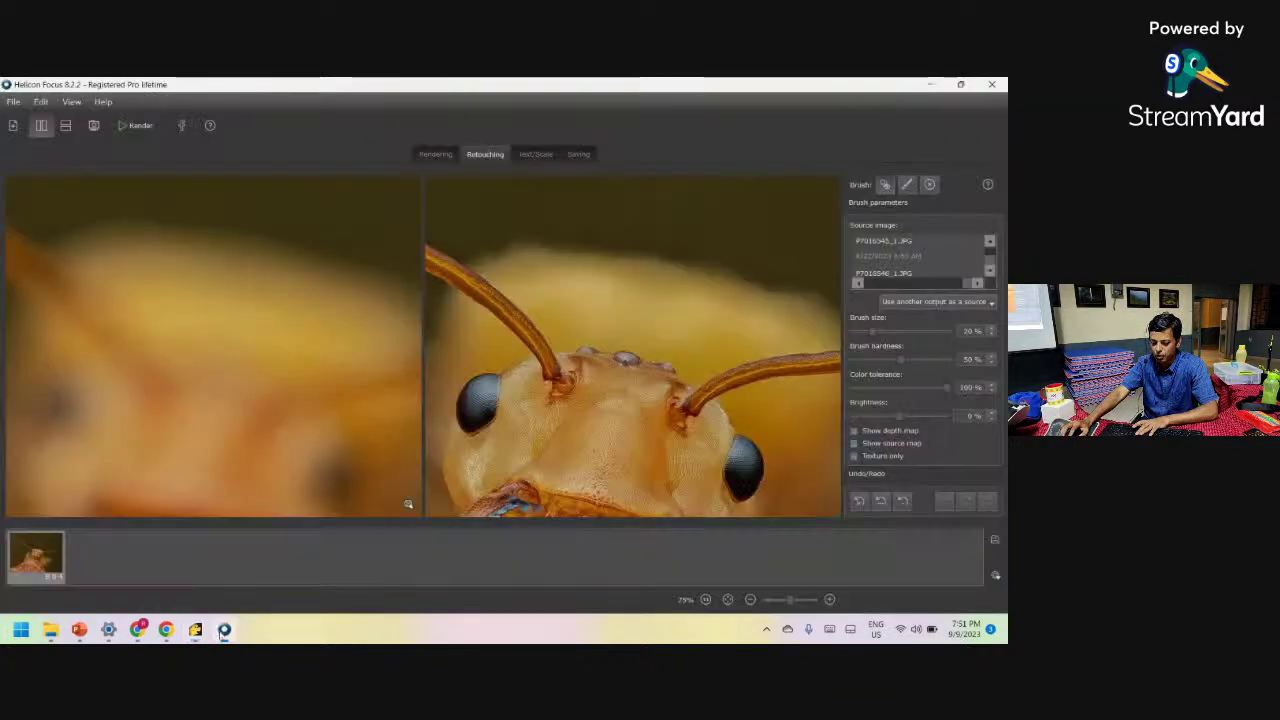
{"action": "left_click", "coordinate": [38, 555]}
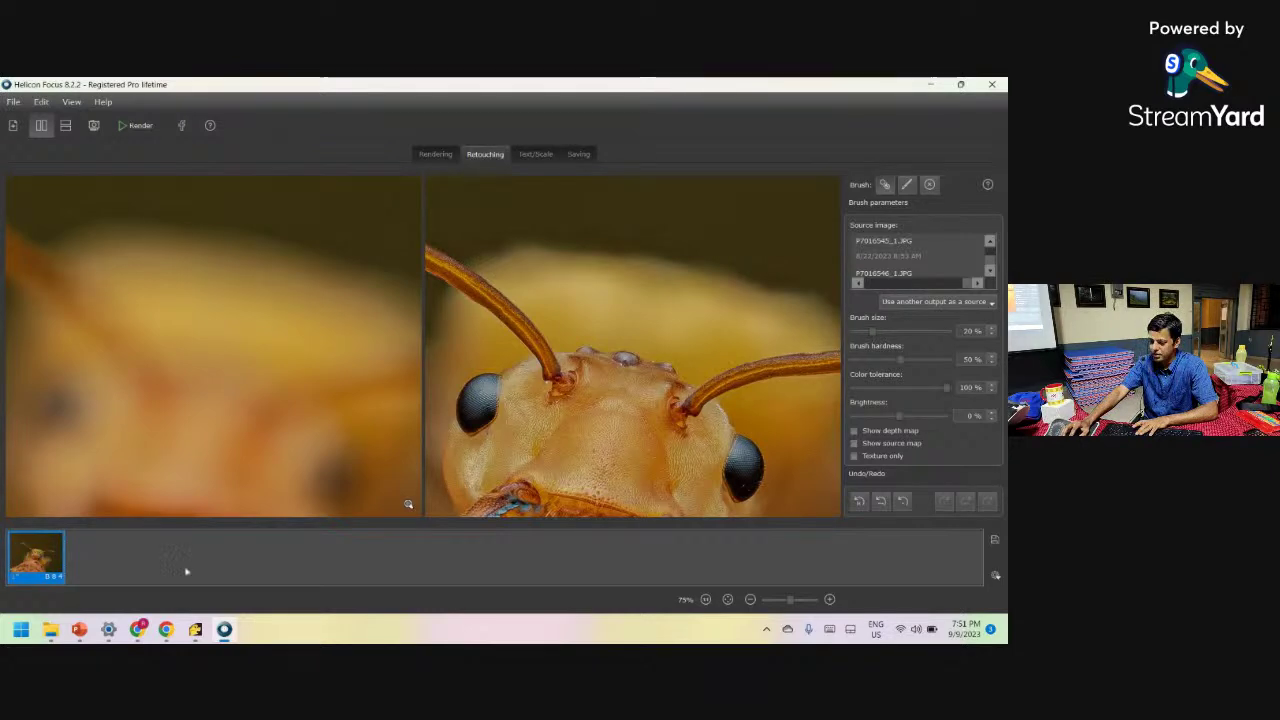
{"action": "mouse_move", "coordinate": [222, 630]}
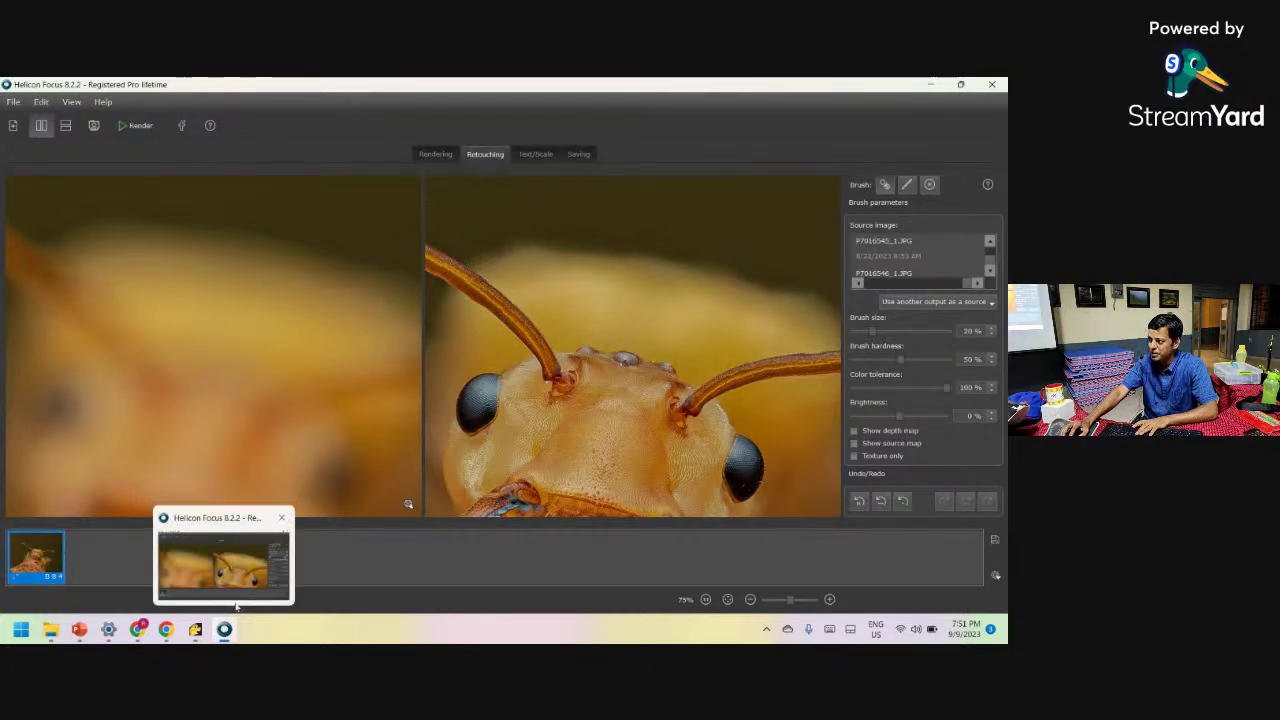
{"action": "left_click", "coordinate": [195, 629]}
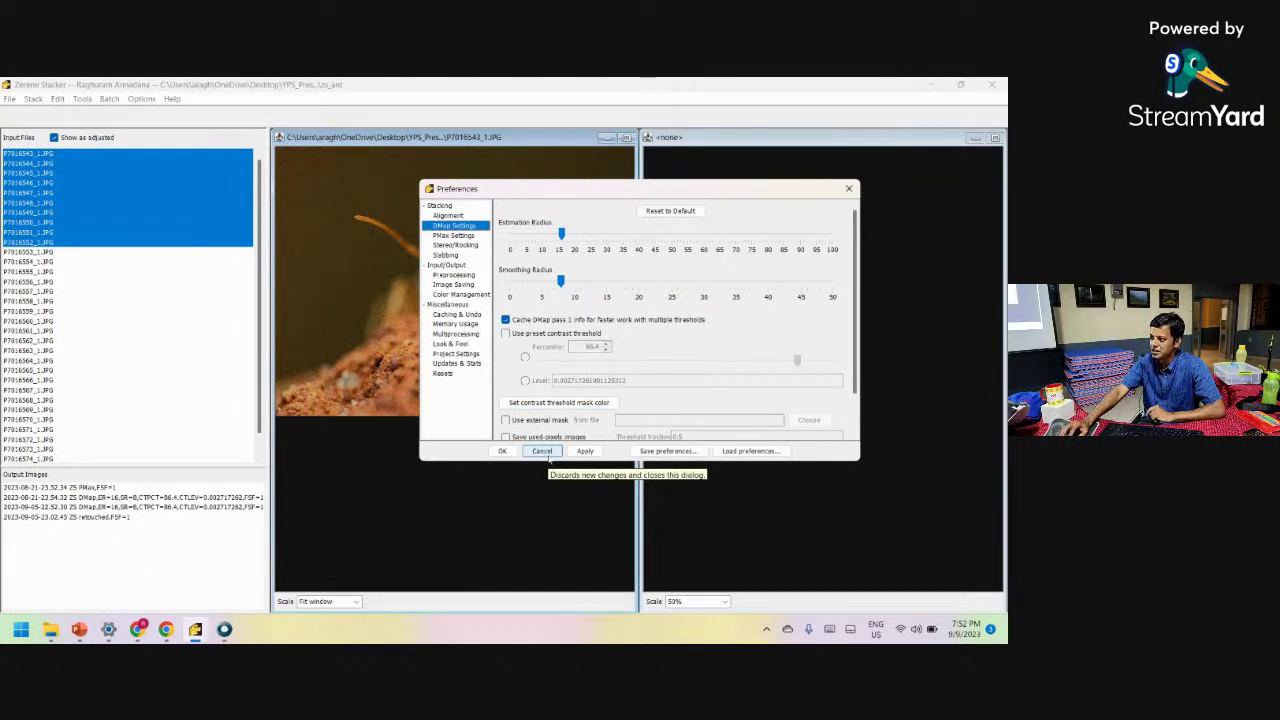
{"action": "left_click", "coordinate": [541, 451]}
{"action": "scroll", "coordinate": [100, 257], "scroll_direction": "down", "scroll_amount": 1}
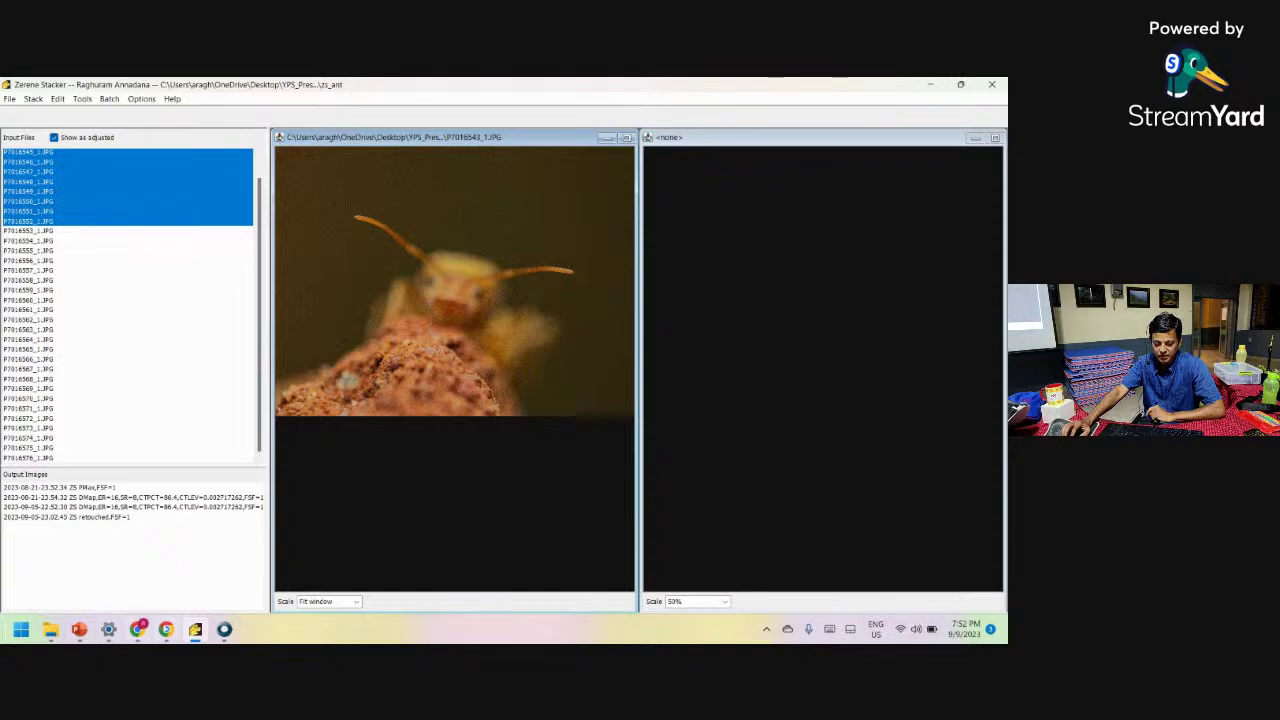
View the generatedimages folder of zs_ant in File Explorer with full file names shown, and select the PMax ZSY file.
{"action": "left_click", "coordinate": [50, 629]}
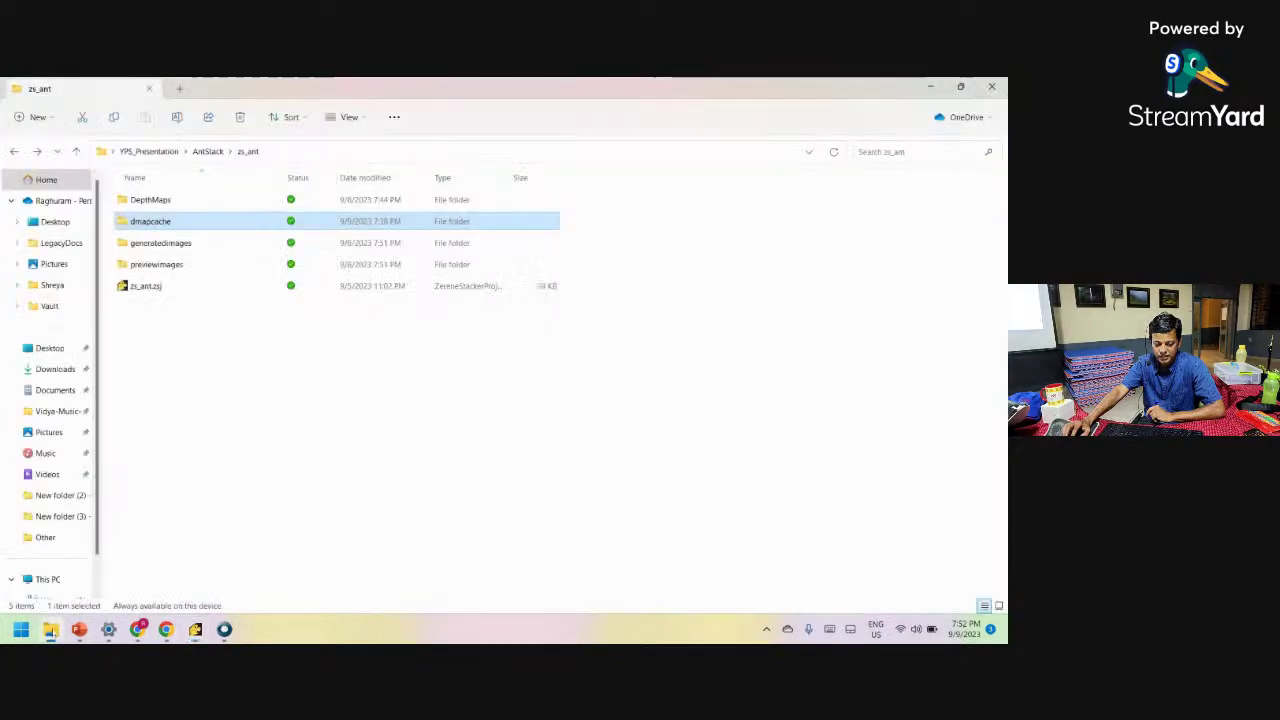
{"action": "left_click", "coordinate": [153, 246]}
{"action": "double_click", "coordinate": [153, 251]}
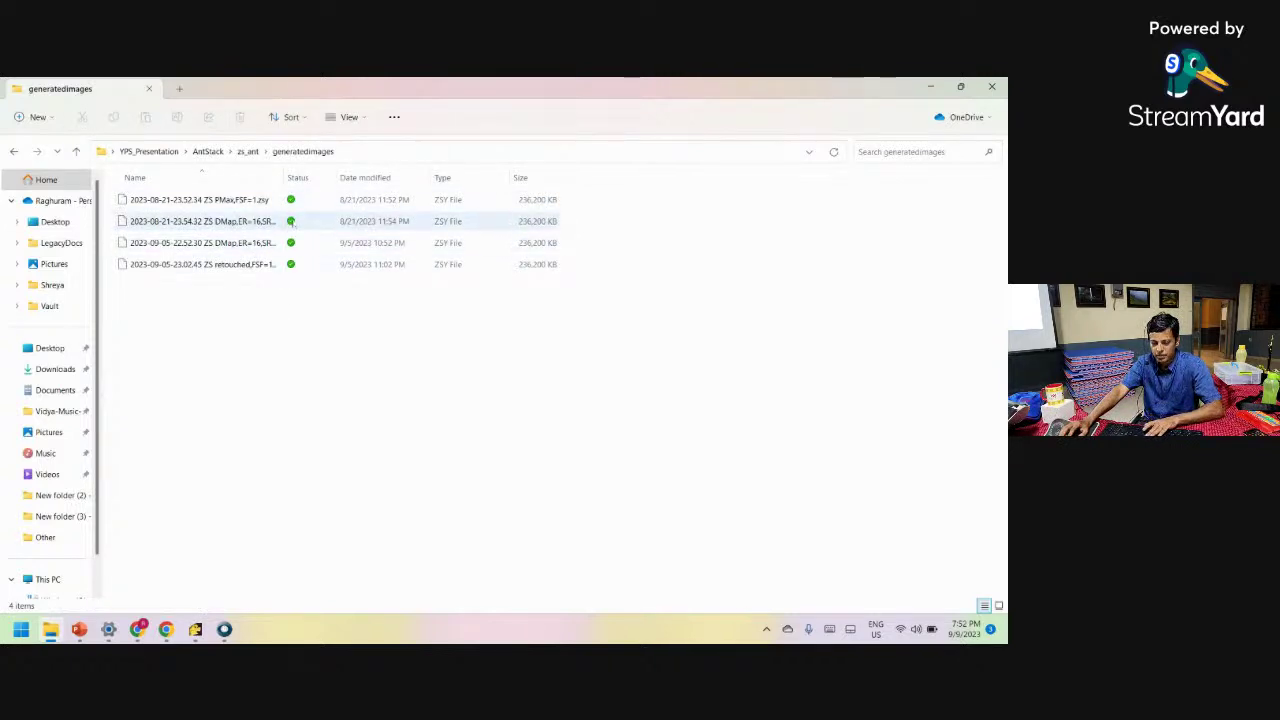
{"action": "double_click", "coordinate": [284, 176]}
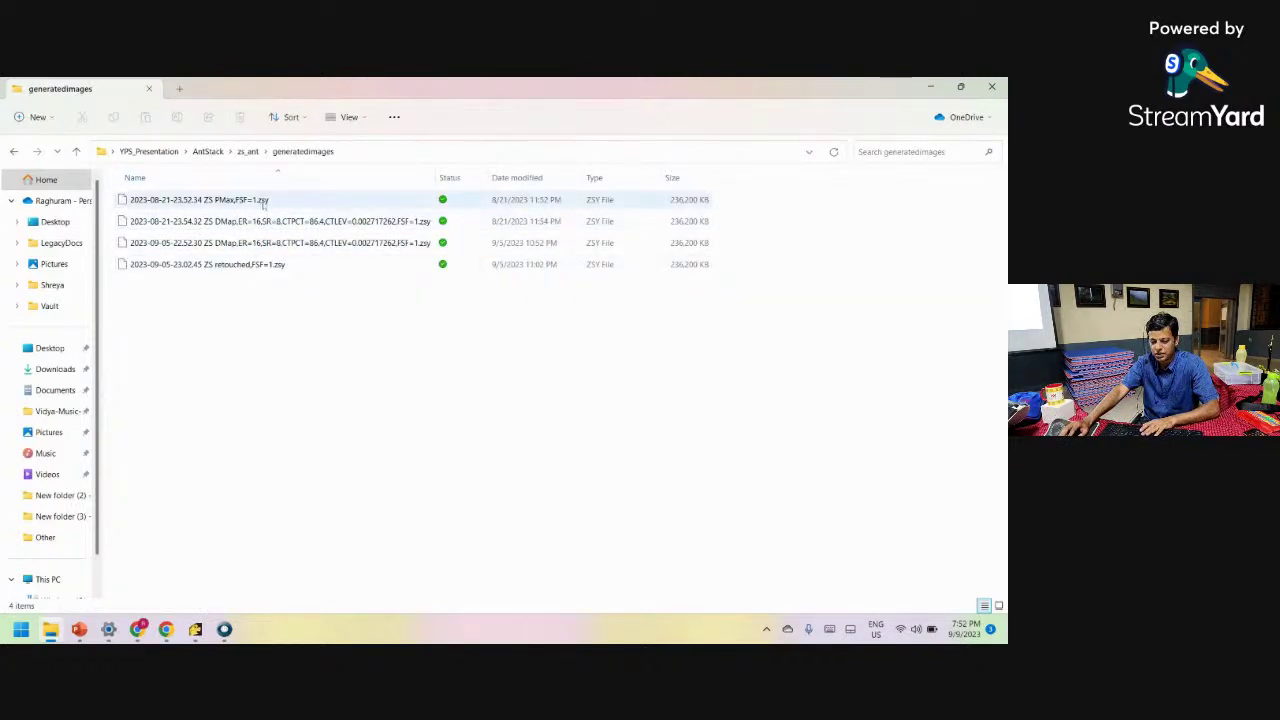
{"action": "left_click", "coordinate": [264, 201]}
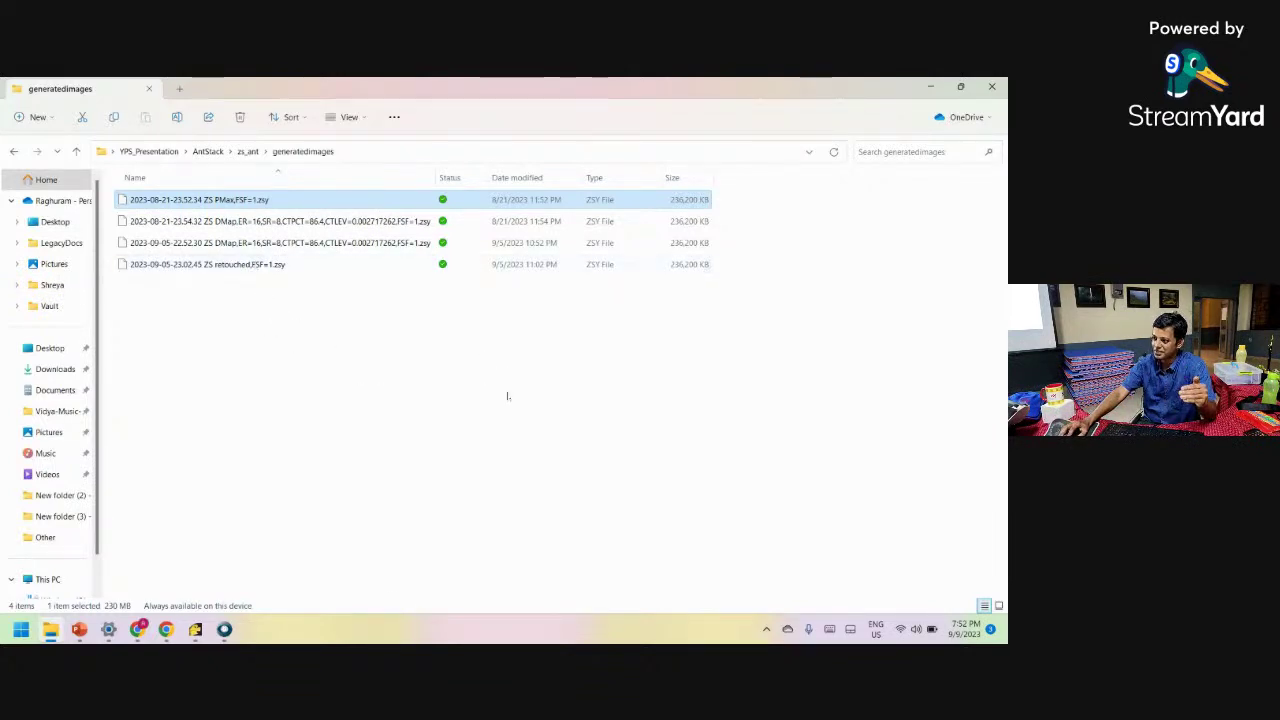
Switch to Zerene Stacker and view the ant's head in the retouched output image at 50% scale, and minimize the window.
{"action": "left_click", "coordinate": [195, 629]}
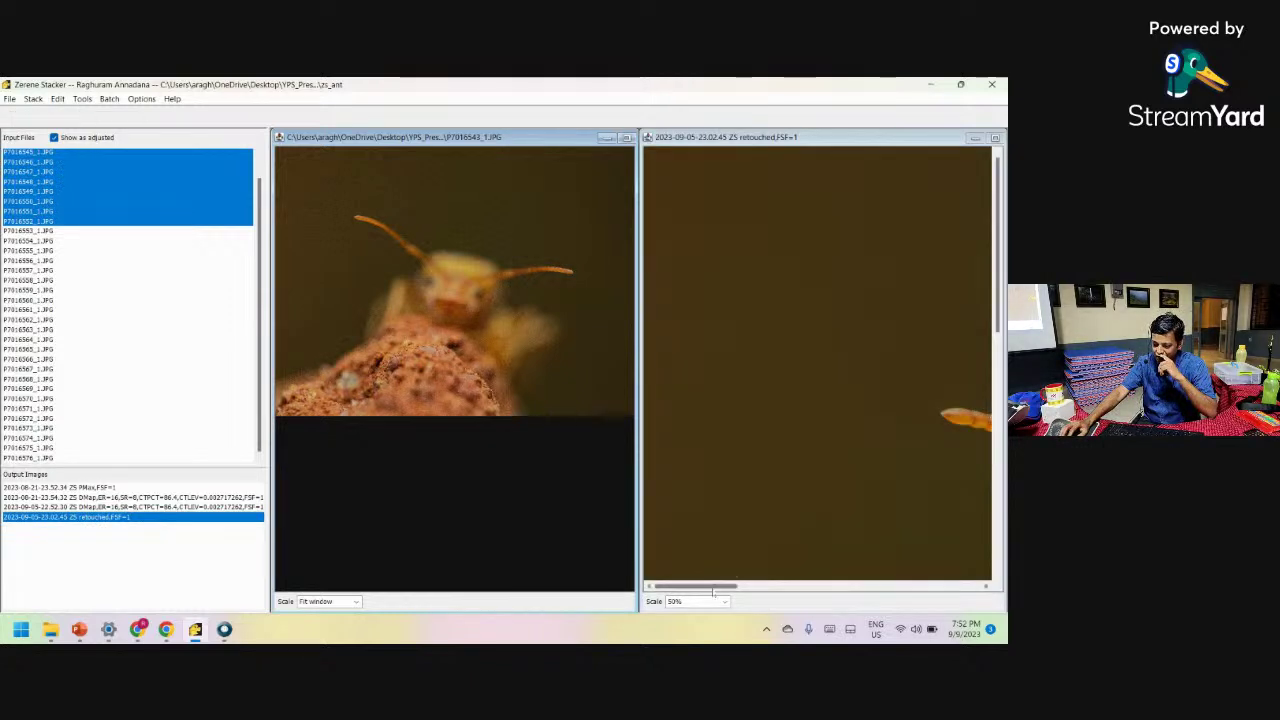
{"action": "left_click_drag", "start_coordinate": [738, 586], "coordinate": [777, 575]}
{"action": "scroll", "coordinate": [912, 565], "scroll_direction": "down", "scroll_amount": 5}
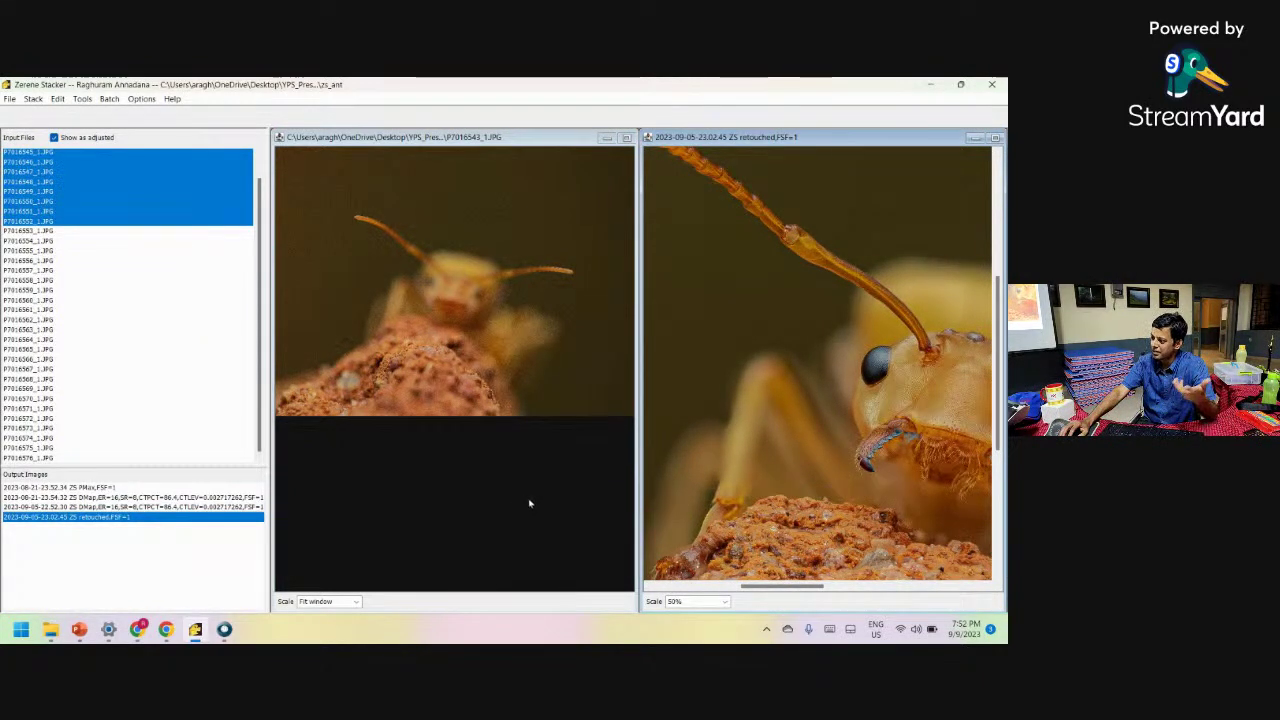
{"action": "left_click", "coordinate": [929, 86]}
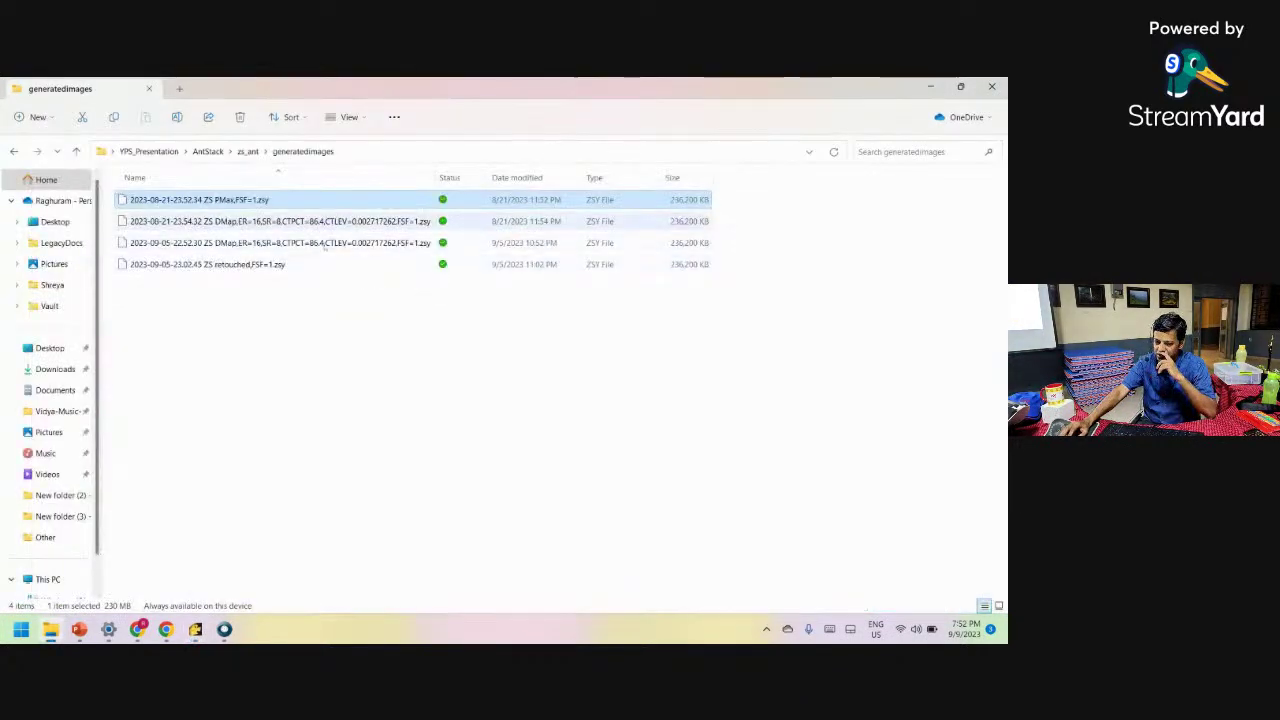
Browse the aligned previews in zs_ant's previewimages folder from Aligned-17.jpg to Aligned-27.jpg, and go back to the AntStack folder.
{"action": "left_click", "coordinate": [248, 151]}
{"action": "key", "text": "Down"}
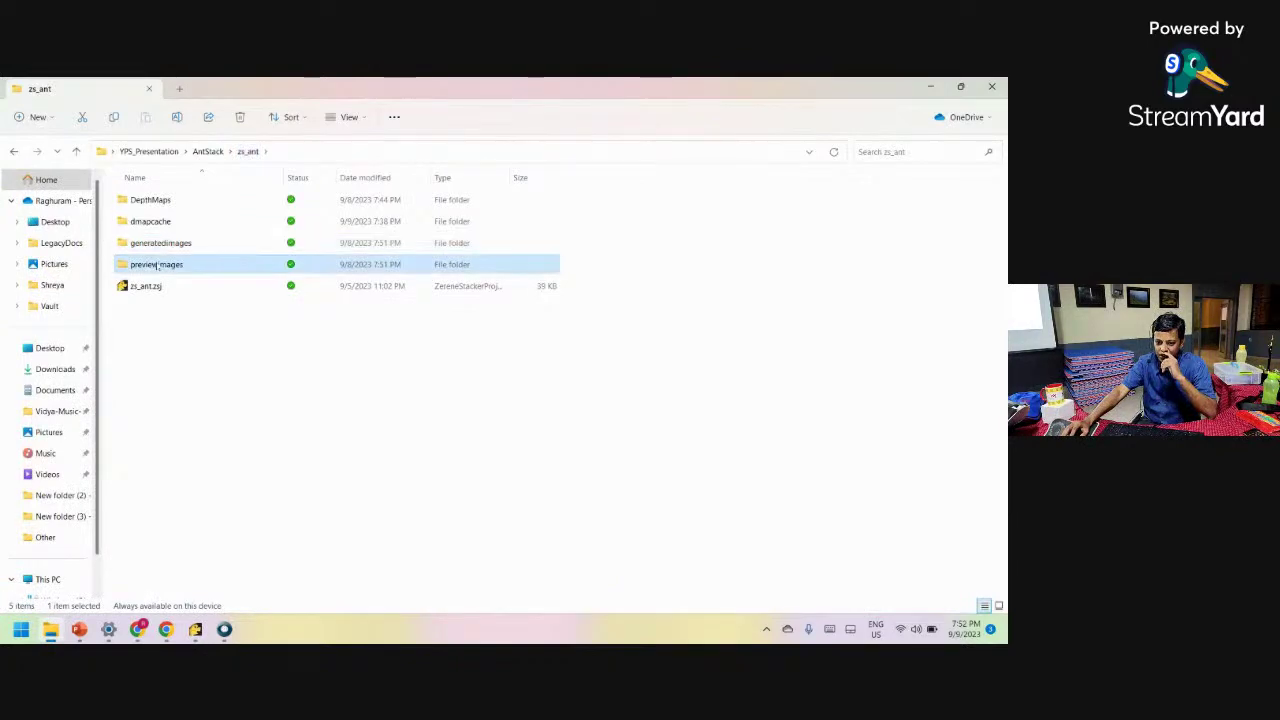
{"action": "key", "text": "Return"}
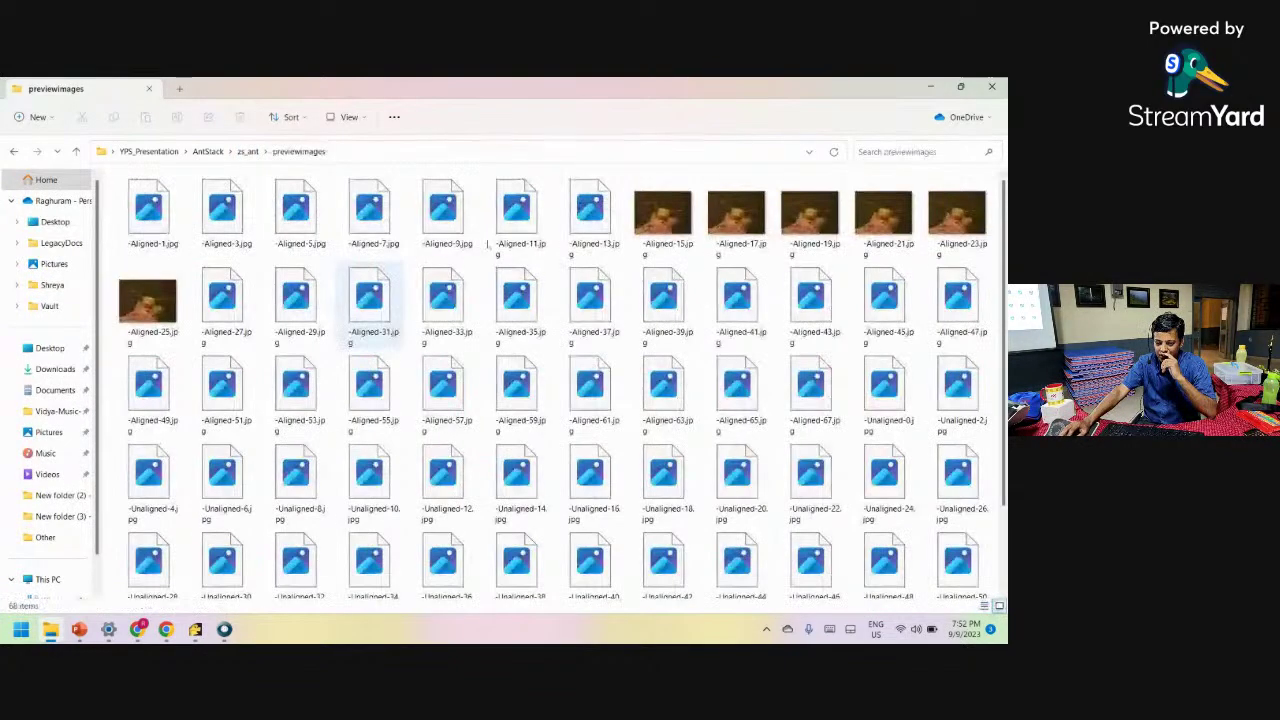
{"action": "double_click", "coordinate": [740, 218]}
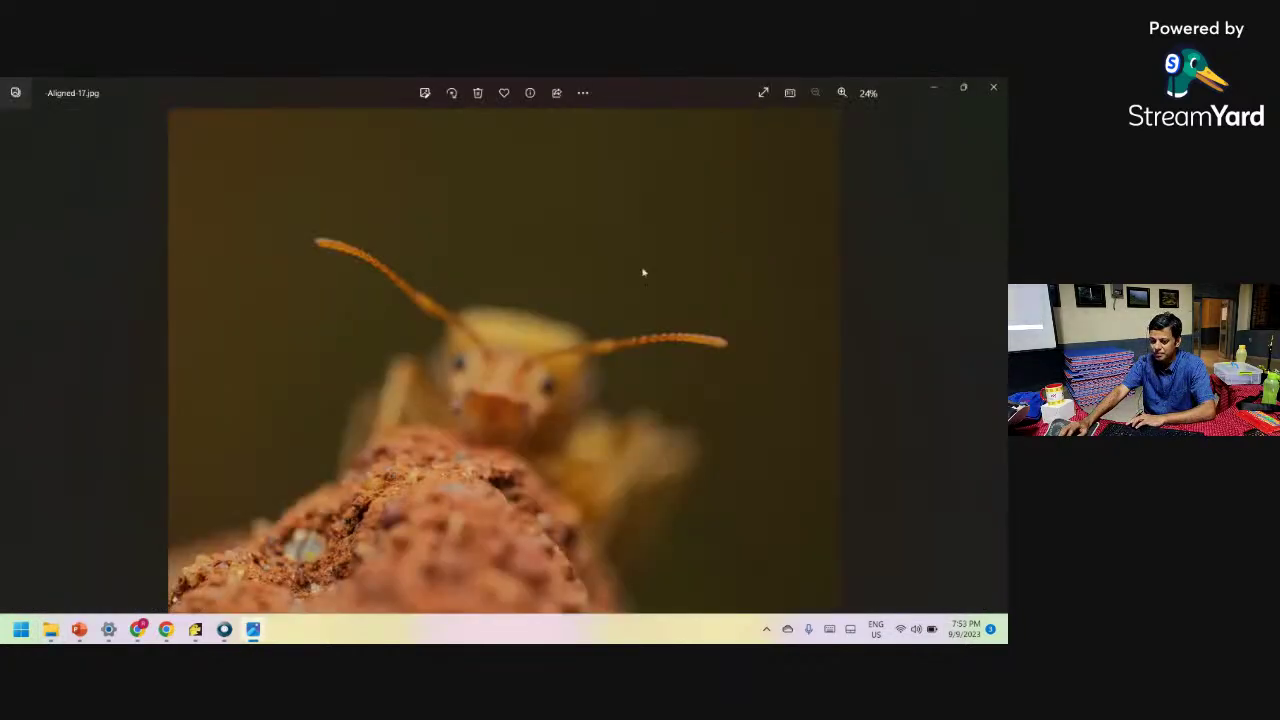
{"action": "key", "text": "Right"}
{"action": "key", "text": "Right"}
{"action": "key", "text": "Right"}
{"action": "key", "text": "Right"}
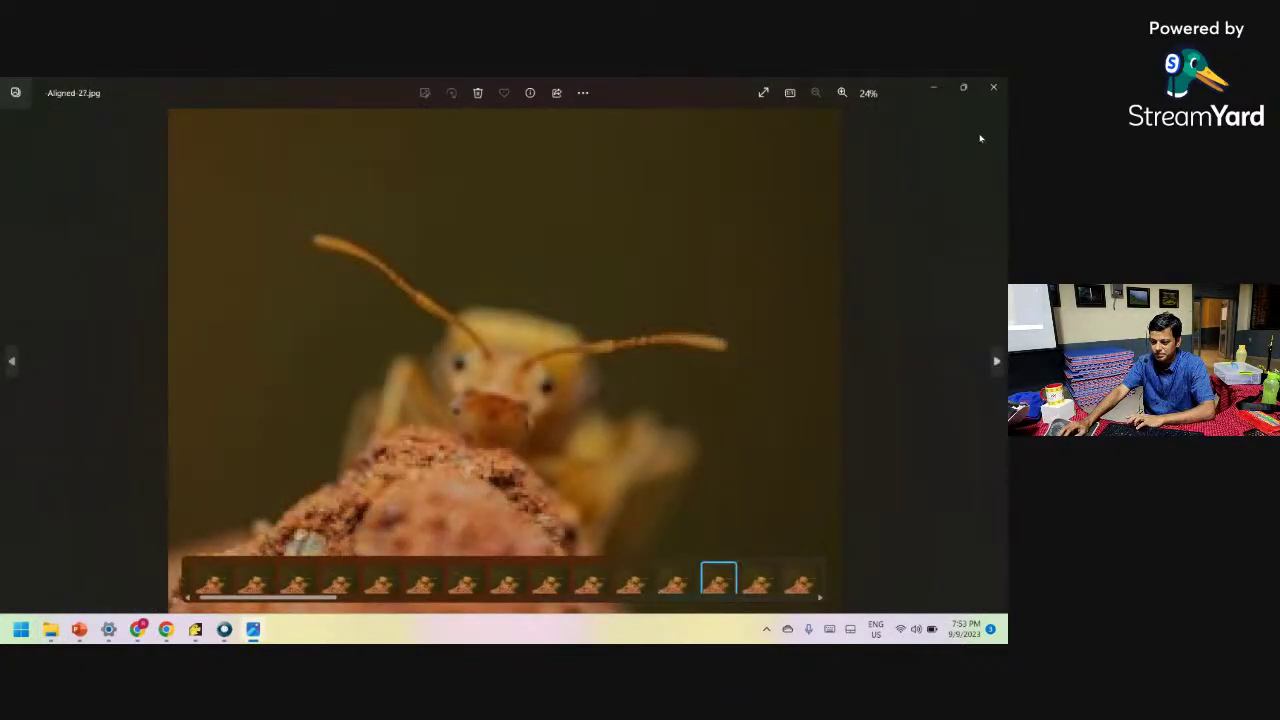
{"action": "left_click", "coordinate": [993, 87]}
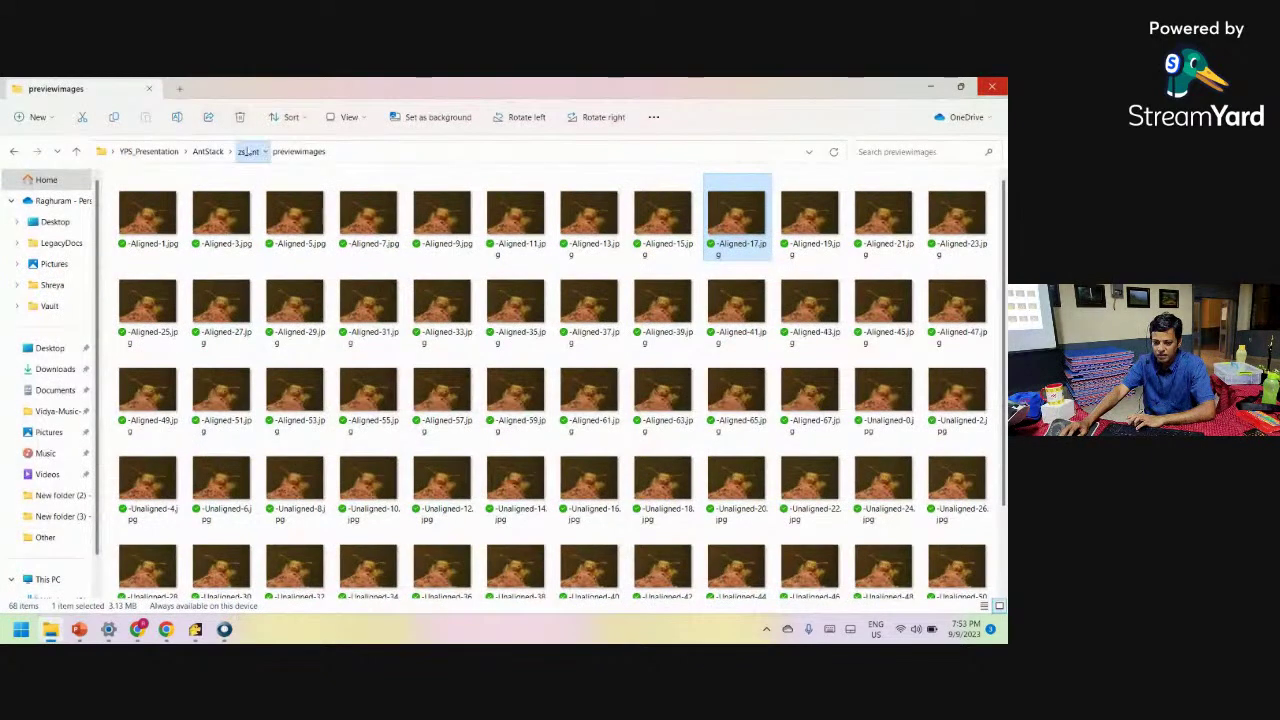
{"action": "left_click", "coordinate": [248, 151]}
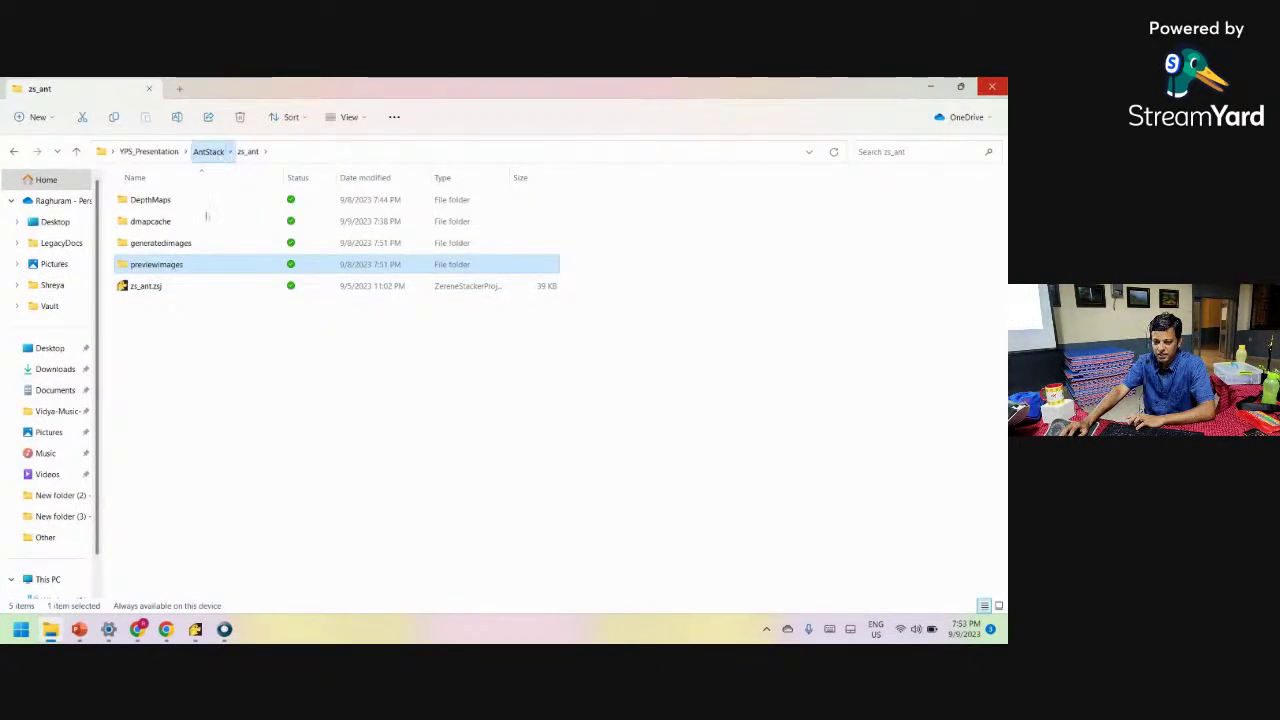
{"action": "left_click", "coordinate": [208, 151]}
Switch to Helicon Focus and review the Autoadjustments and Performance settings in its preferences, including the disk cache folder.
{"action": "left_click", "coordinate": [224, 630]}
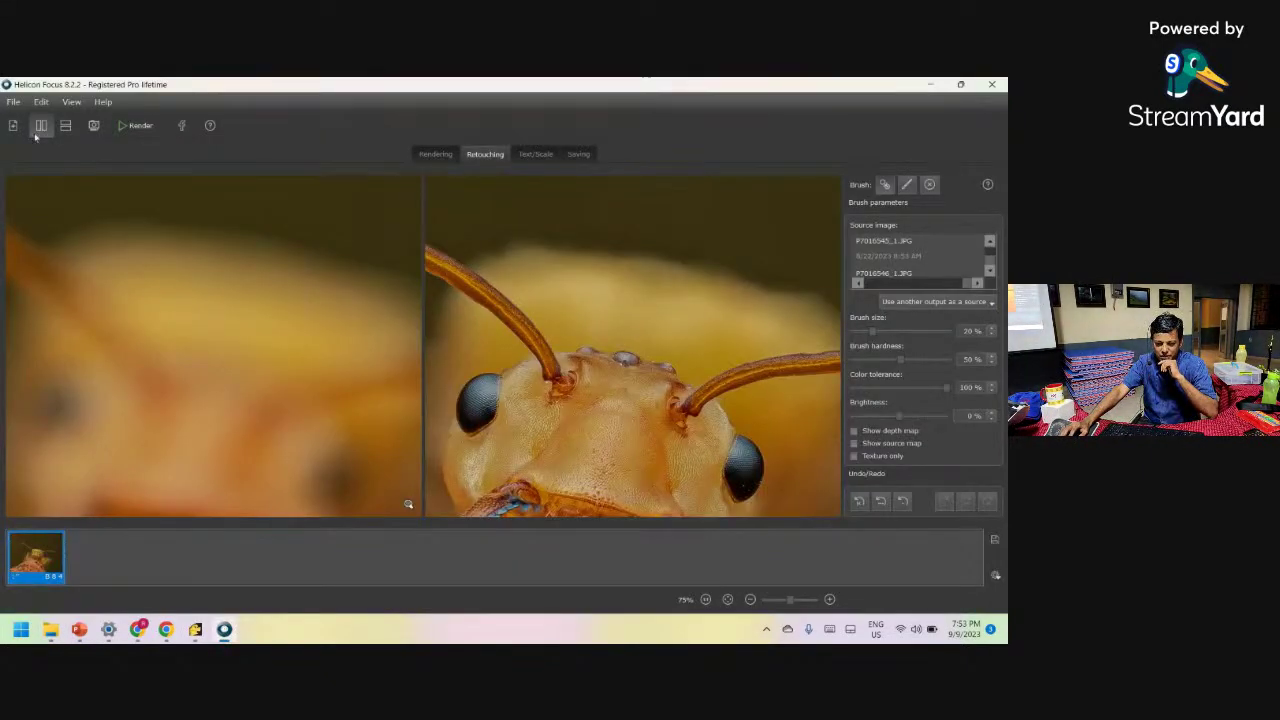
{"action": "left_click", "coordinate": [41, 102]}
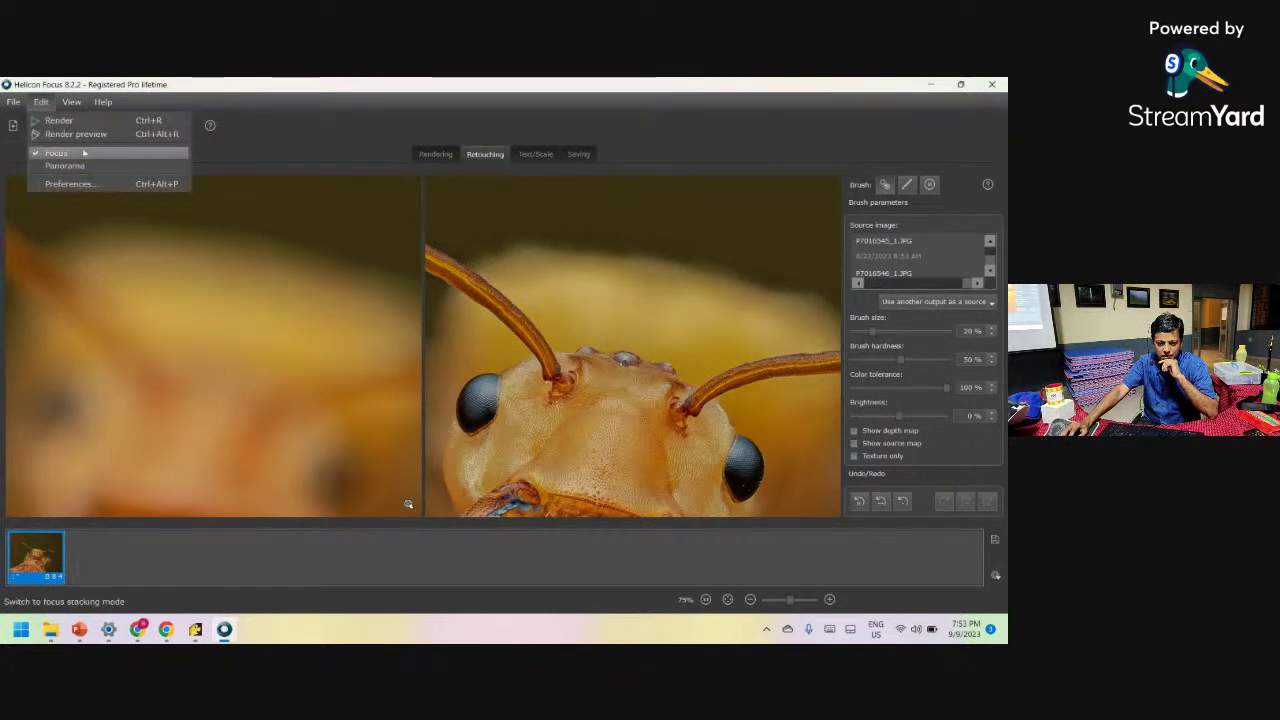
{"action": "left_click", "coordinate": [80, 184]}
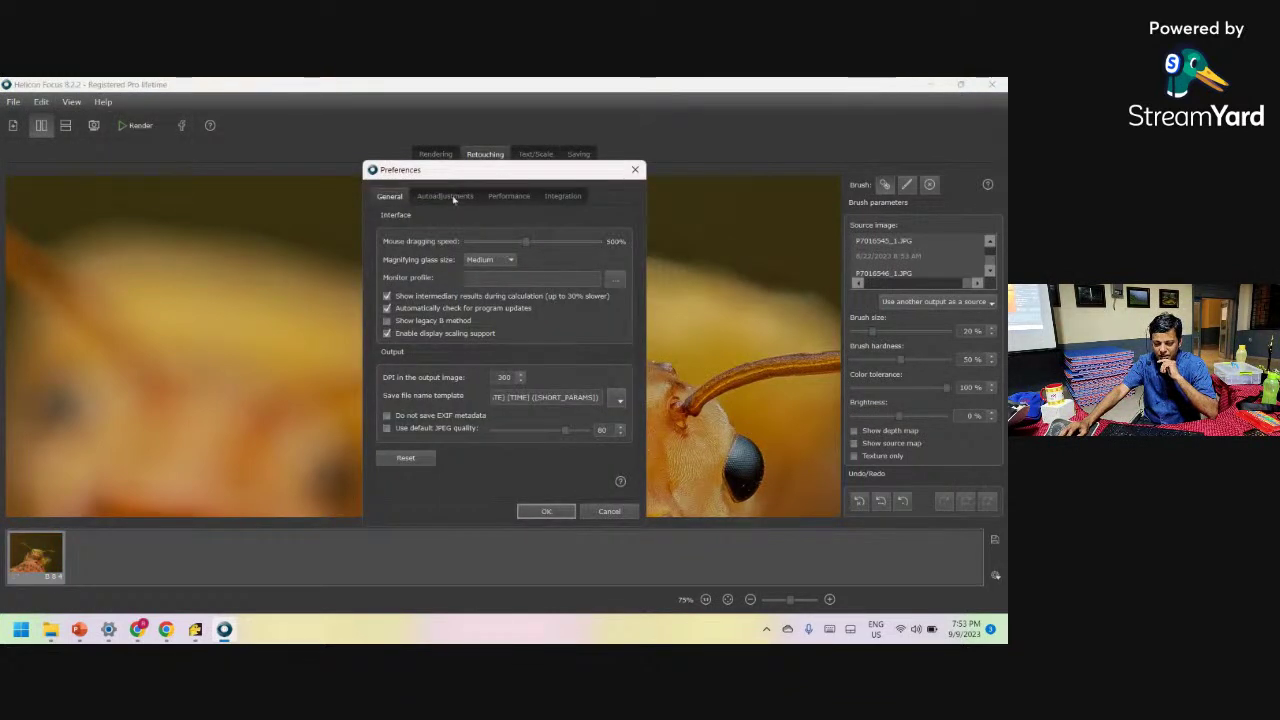
{"action": "left_click_drag", "start_coordinate": [458, 192], "coordinate": [502, 152]}
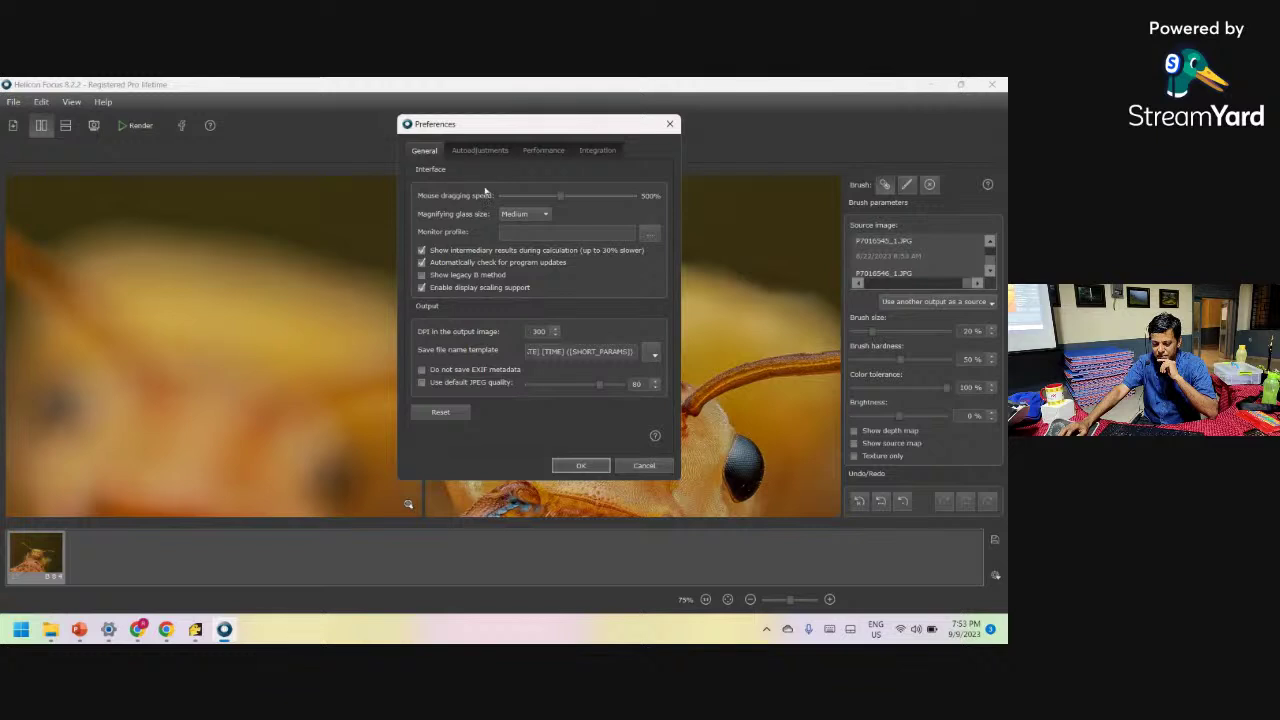
{"action": "left_click", "coordinate": [478, 151]}
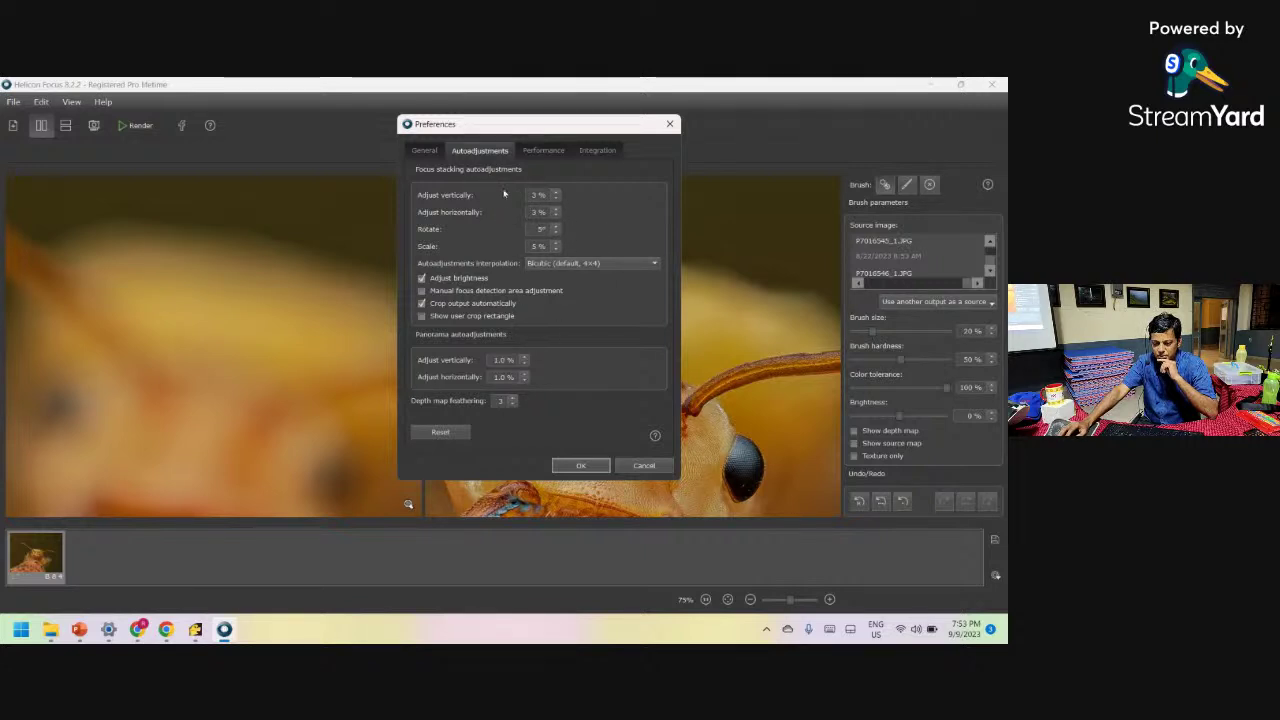
{"action": "left_click", "coordinate": [537, 151]}
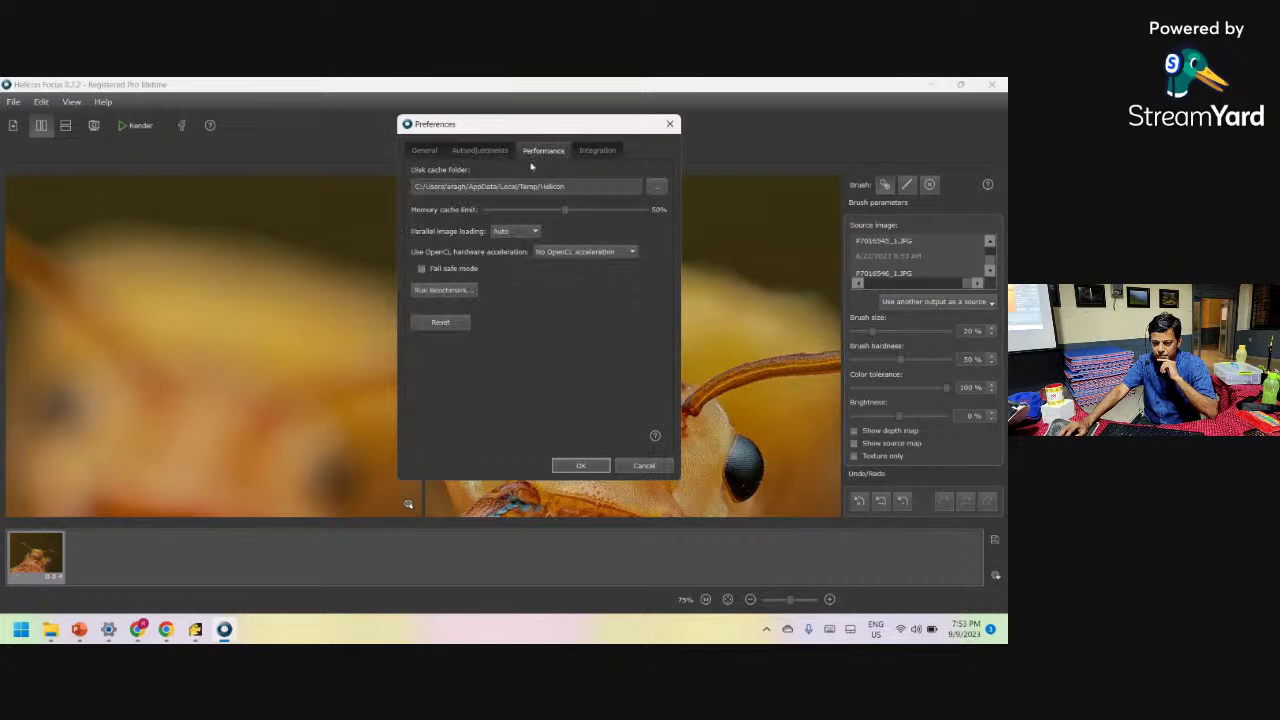
Review the Integration and General settings in the Helicon Focus preferences, close them without changes, and minimize the window.
{"action": "left_click", "coordinate": [595, 151]}
{"action": "left_click", "coordinate": [418, 150]}
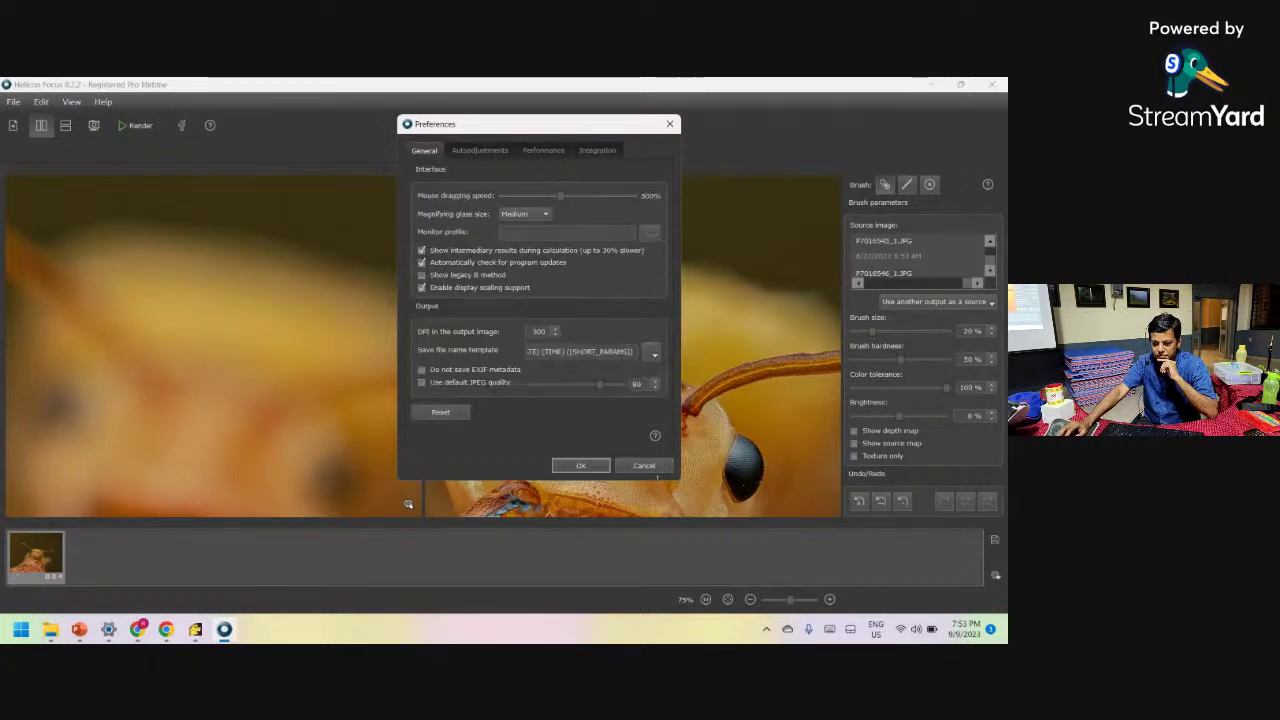
{"action": "left_click", "coordinate": [644, 465]}
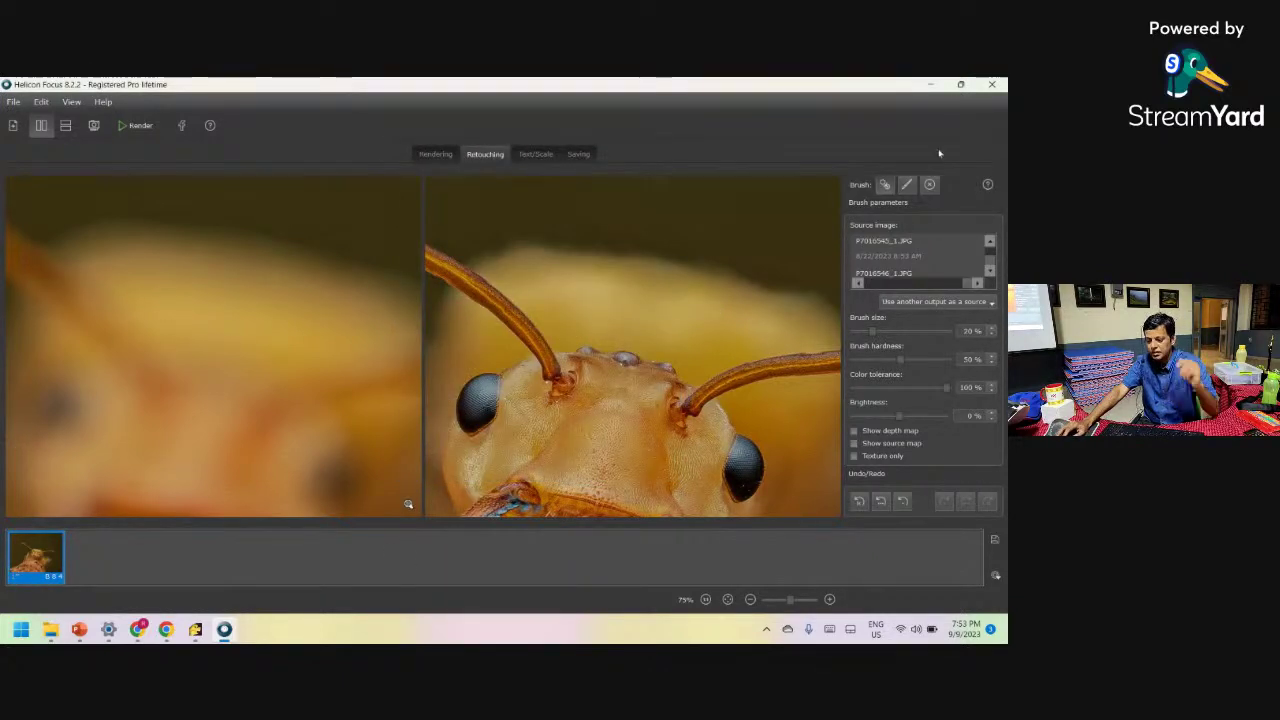
{"action": "left_click", "coordinate": [936, 86]}
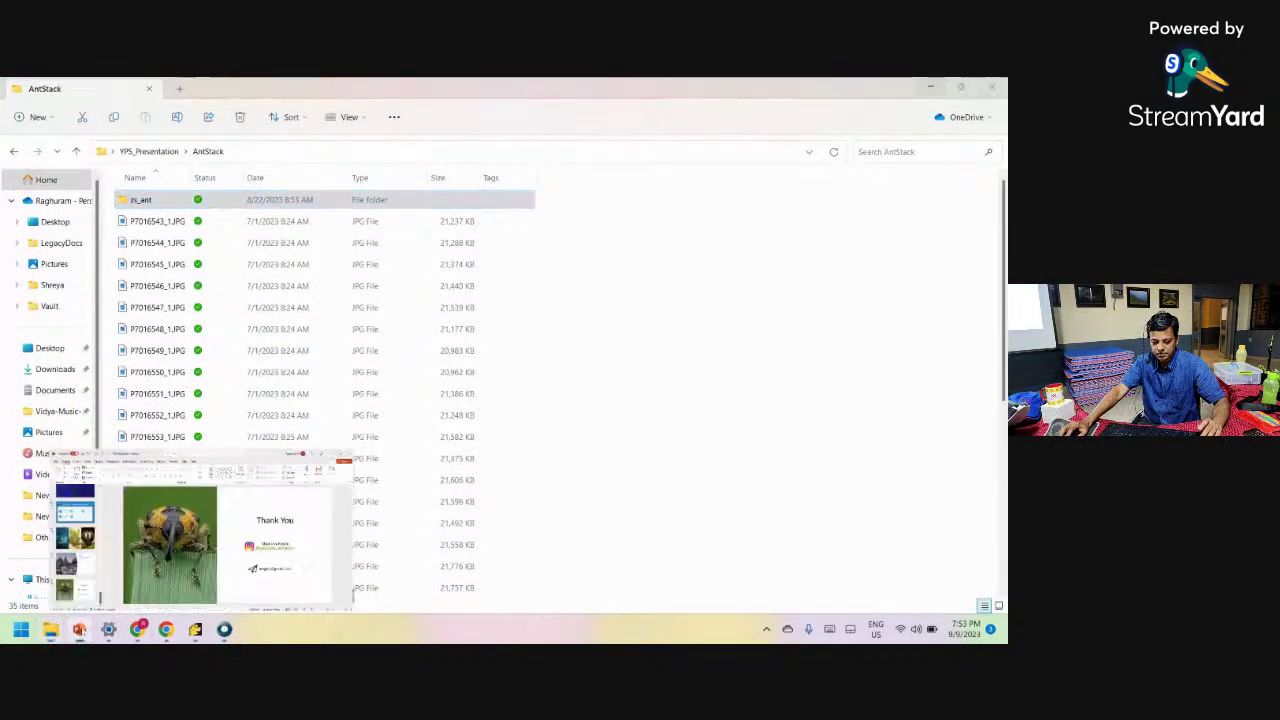
Switch to PowerPoint and present the Thank You slide full screen with Presenter View hidden, and end the show.
{"action": "left_click", "coordinate": [79, 629]}
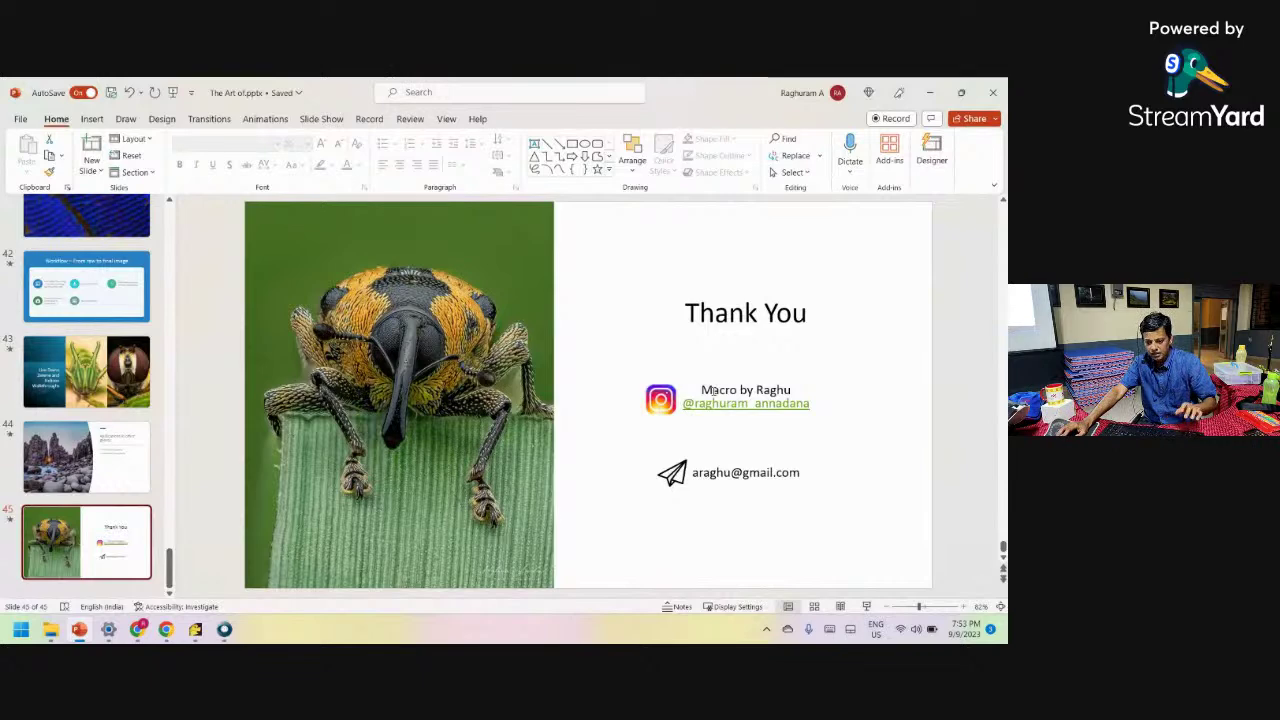
{"action": "key", "text": "shift+F5"}
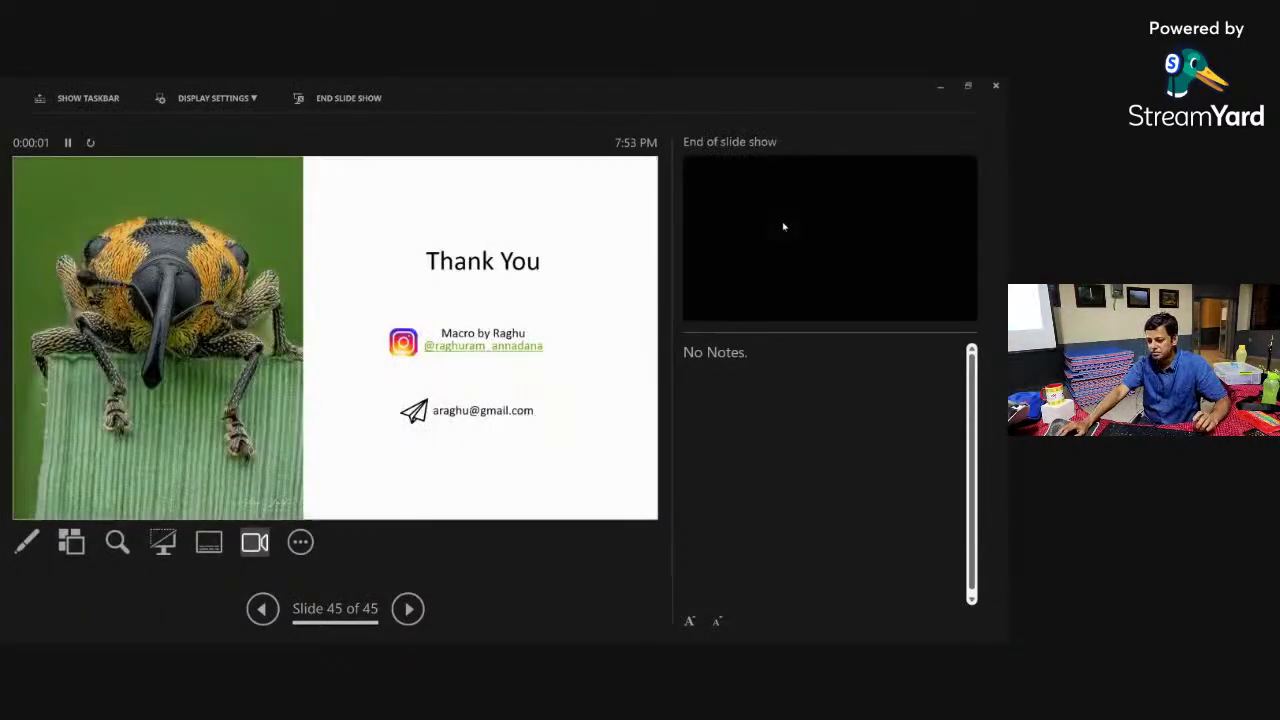
{"action": "right_click", "coordinate": [783, 225]}
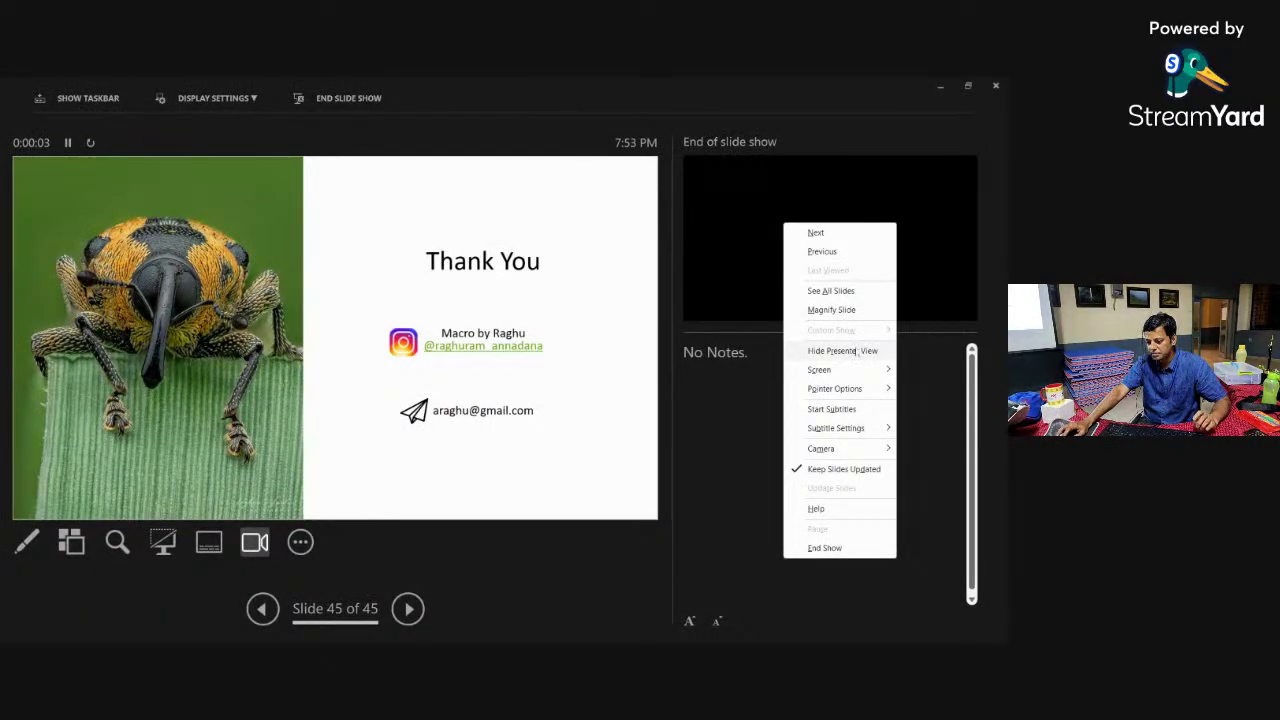
{"action": "left_click", "coordinate": [815, 350]}
{"action": "key", "text": "shift+F5"}
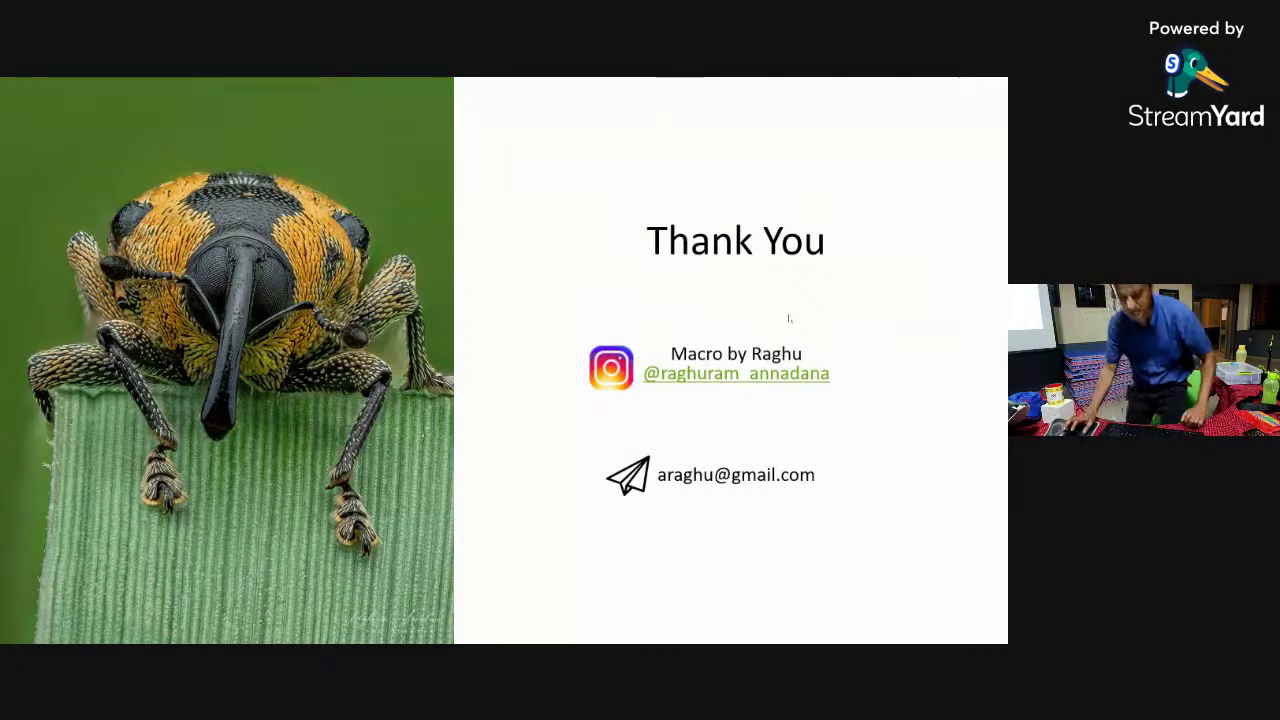
{"action": "key", "text": "Escape"}
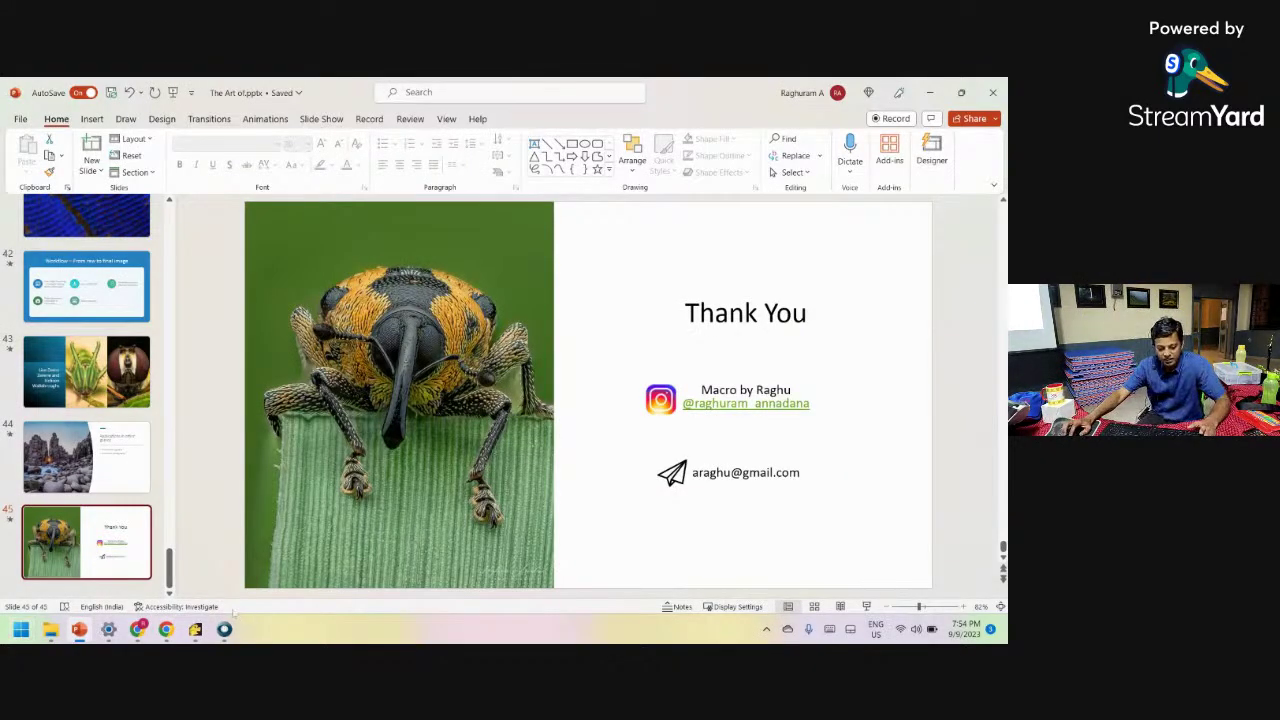
Switch to Zerene Stacker and view the DMap and Alignment settings in its preferences.
{"action": "left_click", "coordinate": [195, 629]}
{"action": "left_click", "coordinate": [82, 98]}
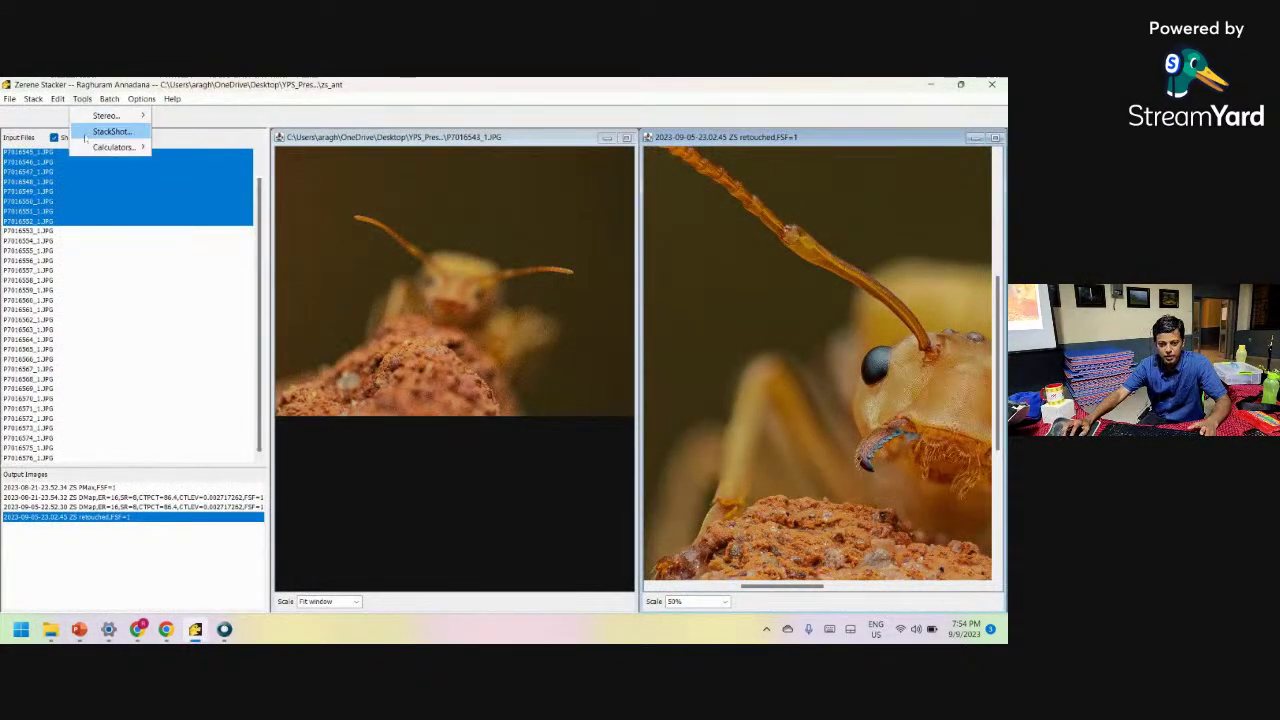
{"action": "mouse_move", "coordinate": [141, 98]}
{"action": "left_click", "coordinate": [150, 148]}
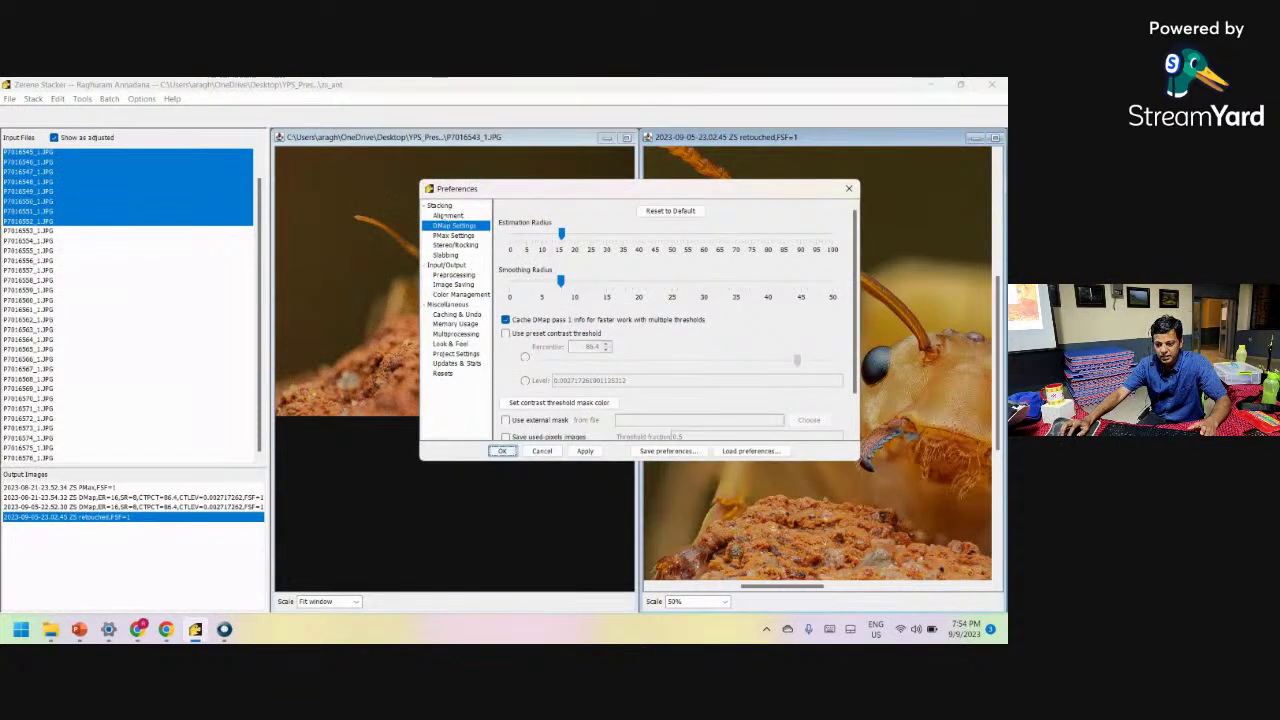
{"action": "left_click", "coordinate": [447, 216]}
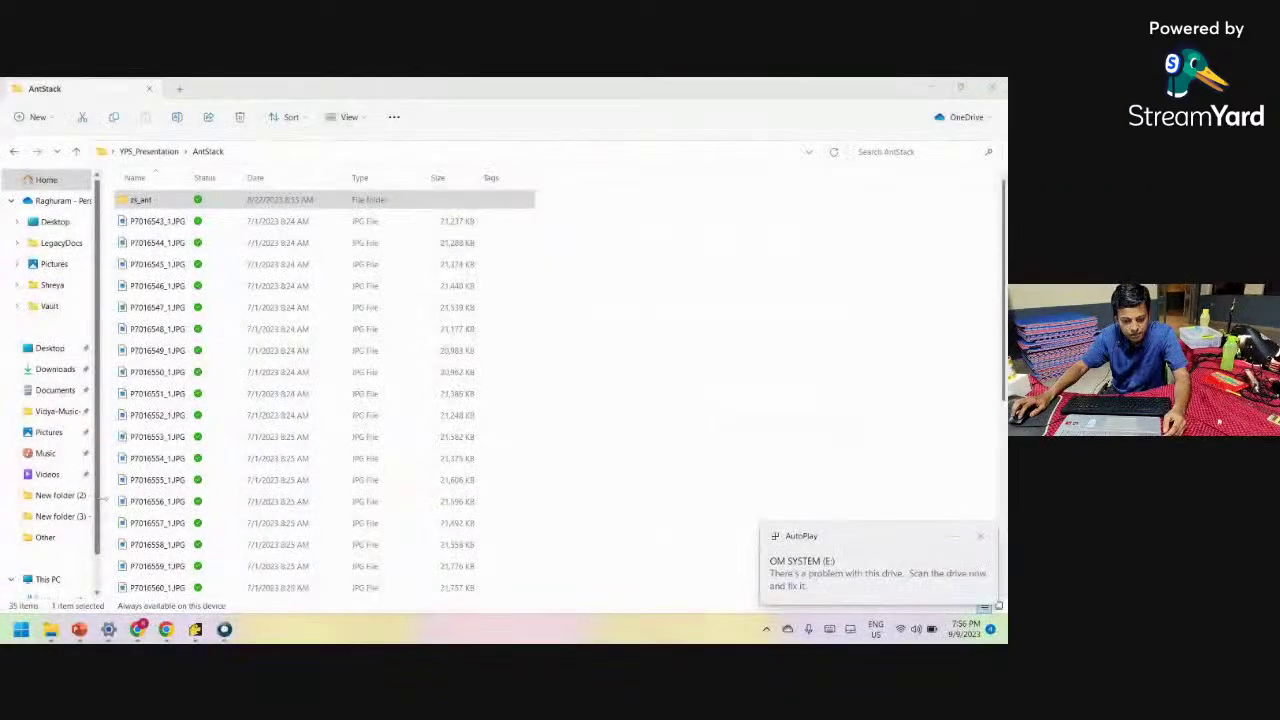
In File Explorer, widen the navigation pane, open the 145OMSYS folder in DCIM on the OM SYSTEM (E:) card, and dismiss the AutoPlay notification.
{"action": "left_click_drag", "start_coordinate": [101, 500], "coordinate": [174, 500]}
{"action": "scroll", "coordinate": [80, 520], "scroll_direction": "down", "scroll_amount": 1}
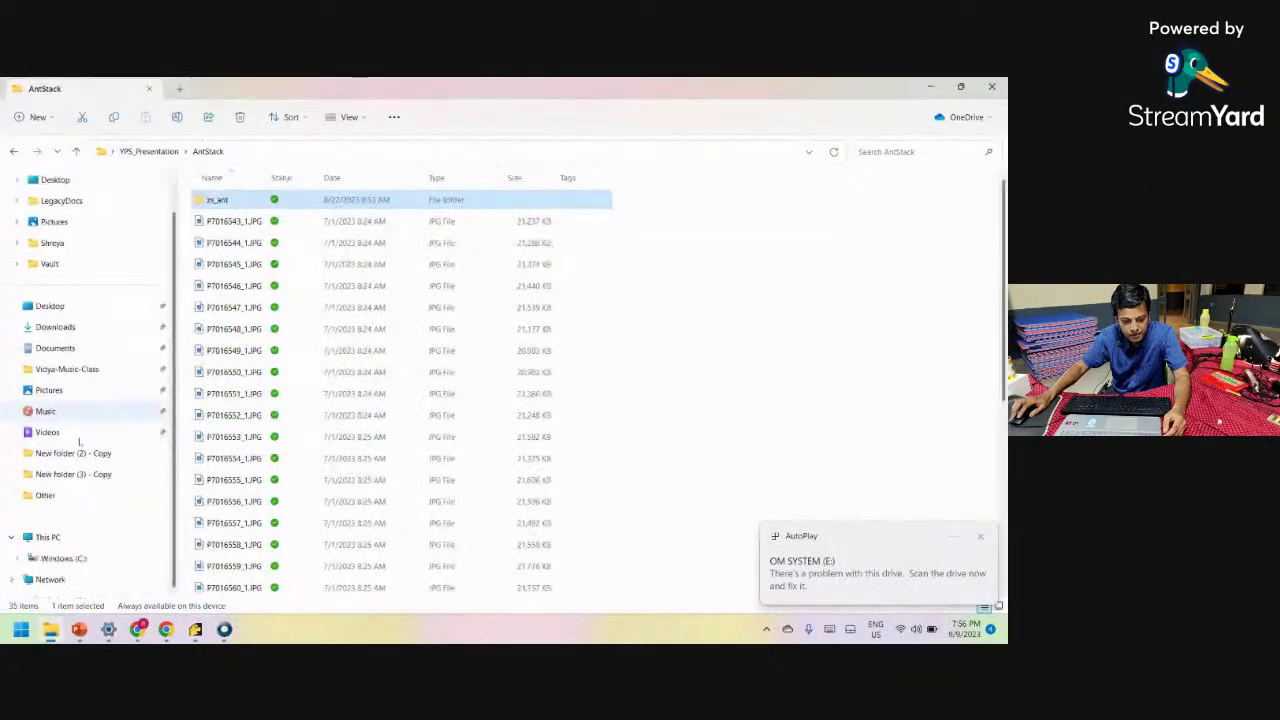
{"action": "left_click", "coordinate": [48, 537]}
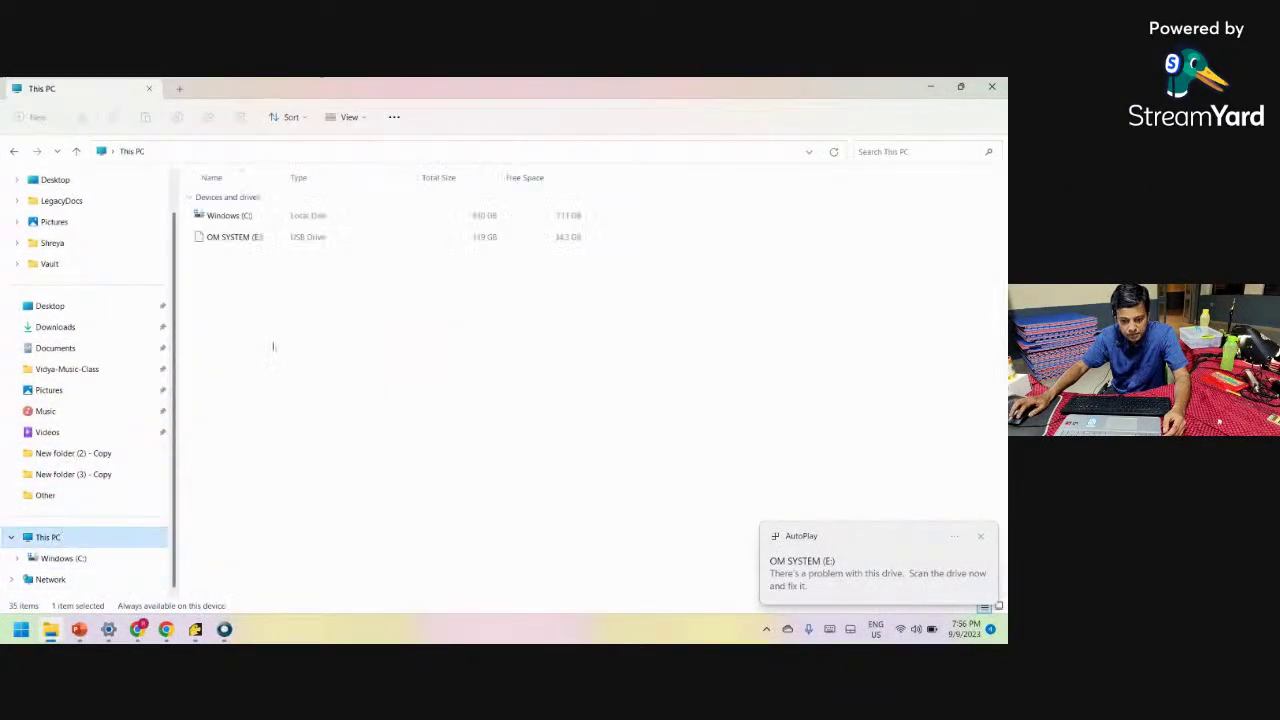
{"action": "left_click", "coordinate": [238, 238]}
{"action": "double_click", "coordinate": [238, 238]}
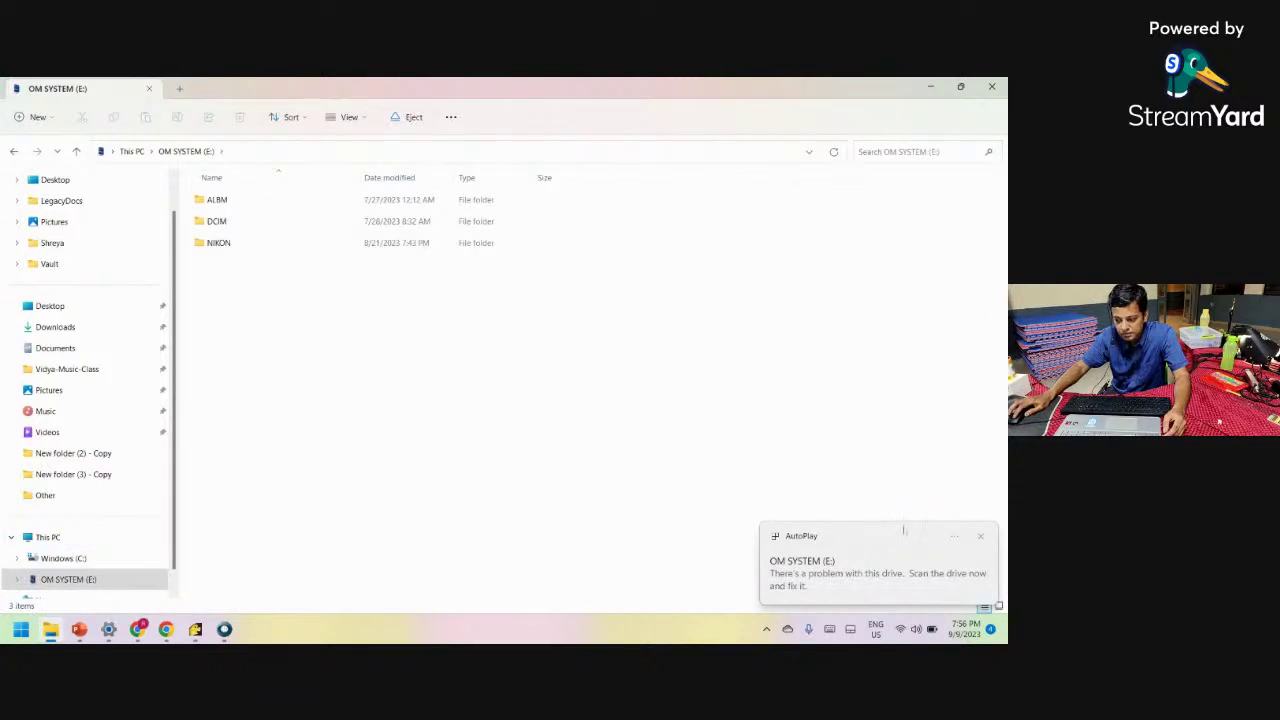
{"action": "double_click", "coordinate": [215, 221]}
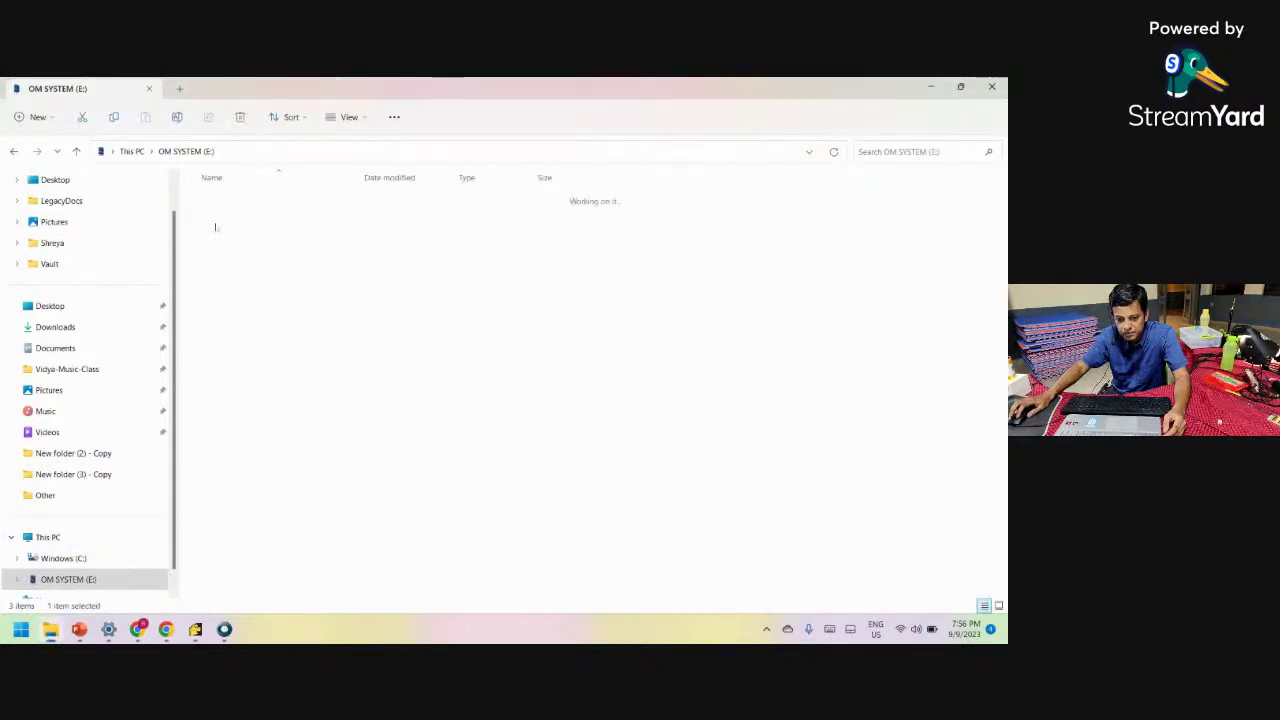
{"action": "double_click", "coordinate": [226, 243]}
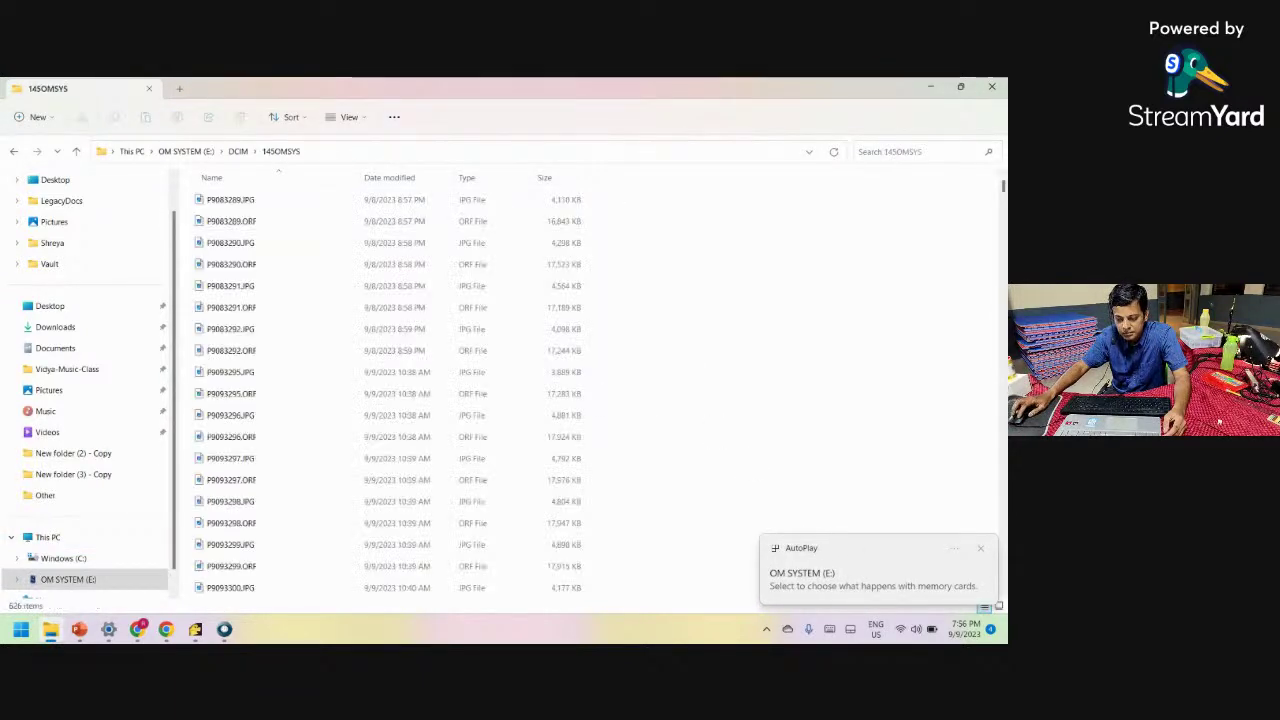
{"action": "left_click", "coordinate": [980, 548]}
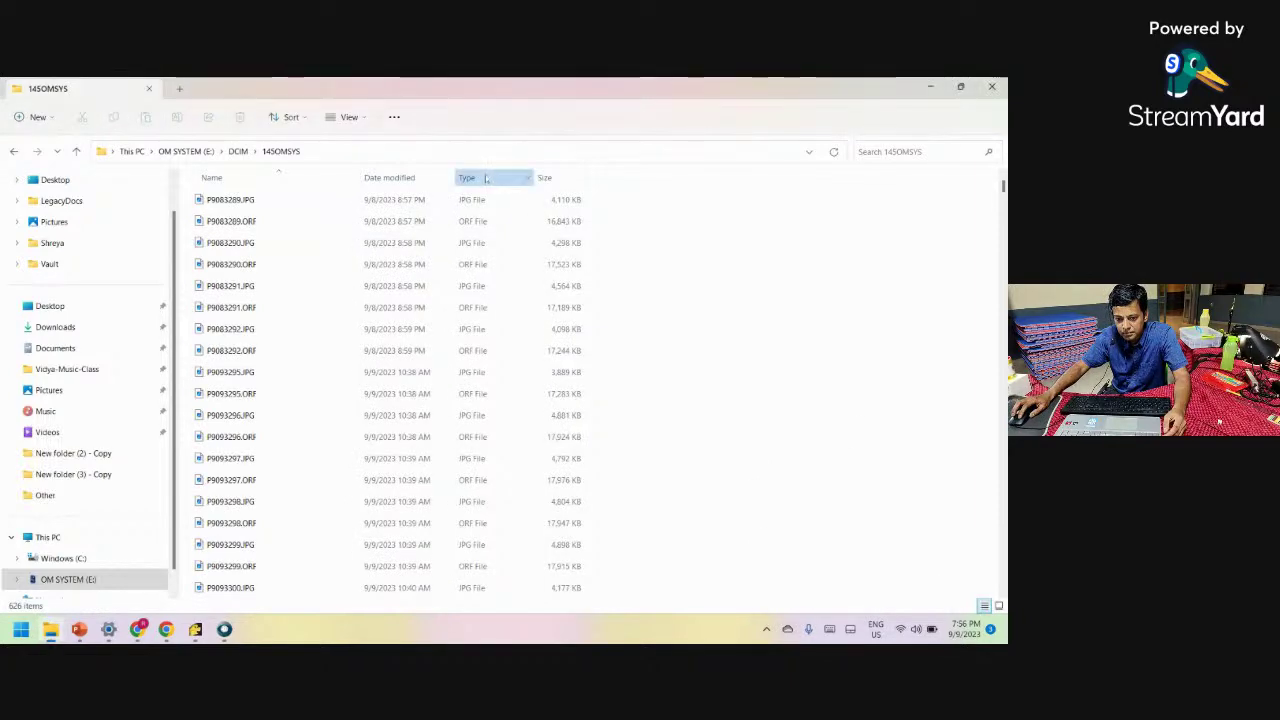
Sort the 145OMSYS photos by type and show them as large thumbnails down to the lizard and dice sequences.
{"action": "left_click", "coordinate": [467, 177]}
{"action": "left_click", "coordinate": [998, 606]}
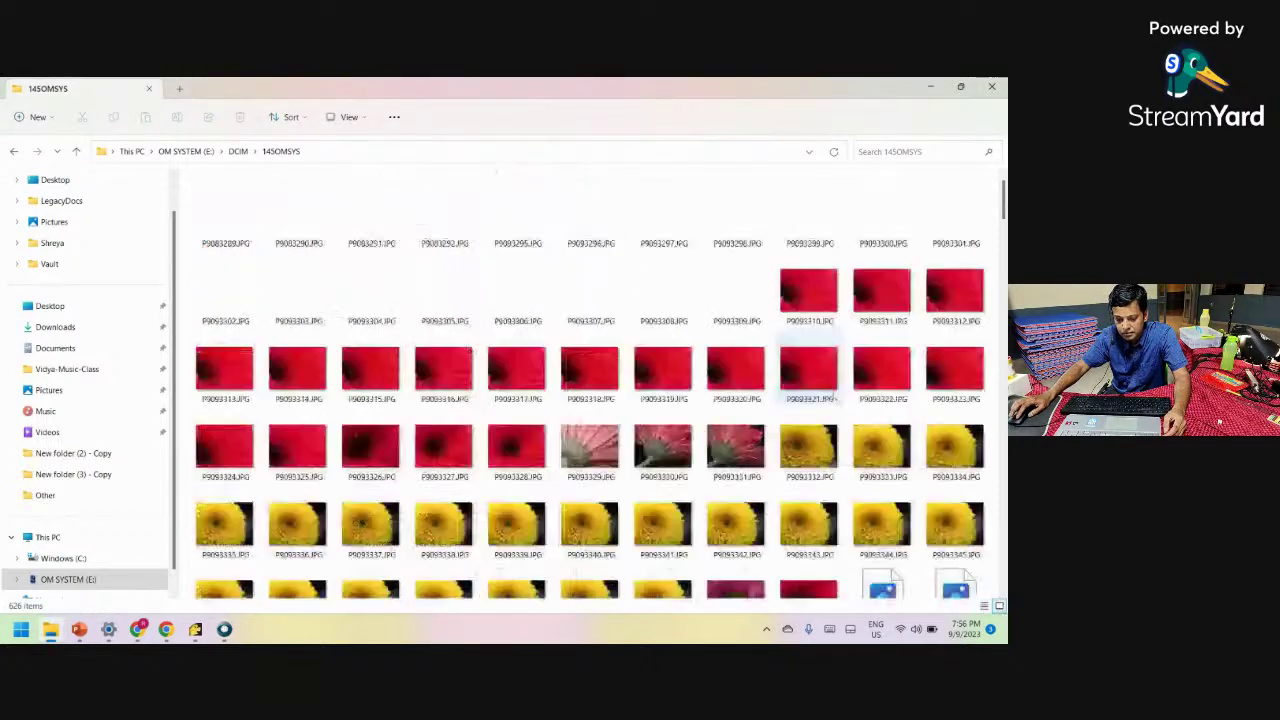
{"action": "scroll", "coordinate": [808, 420], "scroll_direction": "down", "scroll_amount": 1}
{"action": "scroll", "coordinate": [798, 448], "scroll_direction": "down", "scroll_amount": 10}
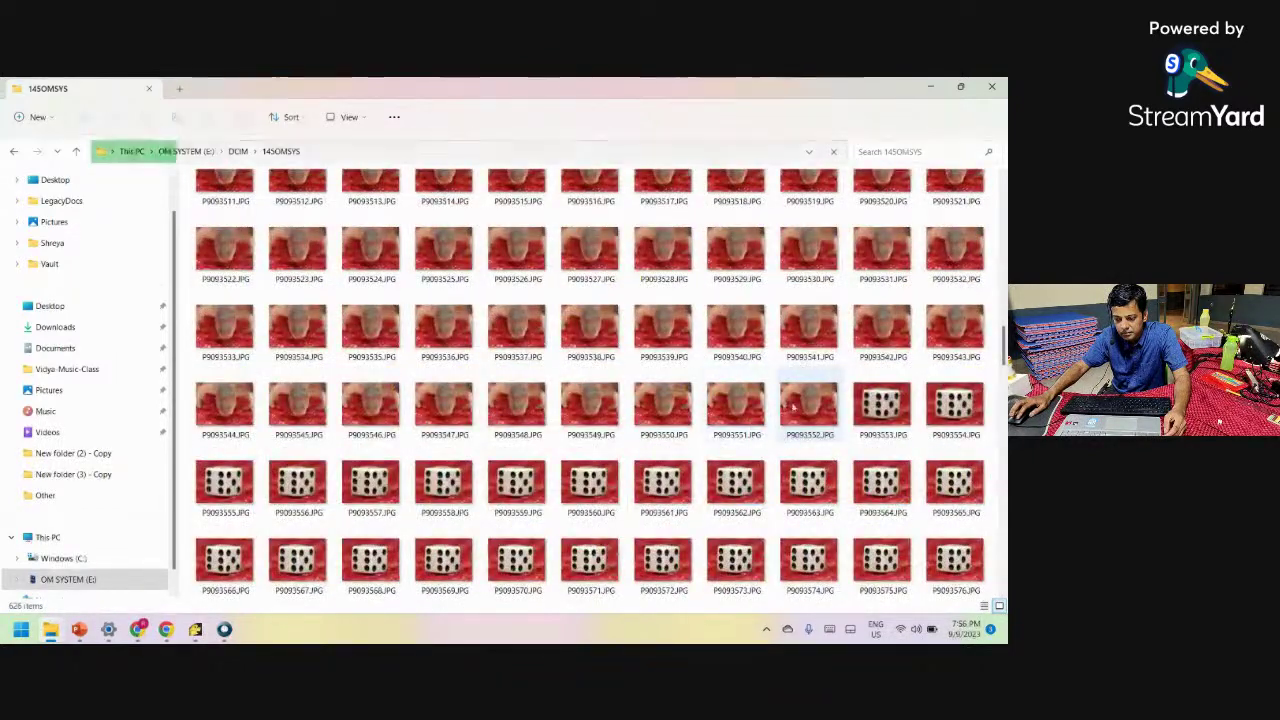
Open P9093552.JPG in the photo viewer and step backward through the lizard focus sequence to P9093513.JPG.
{"action": "double_click", "coordinate": [820, 404]}
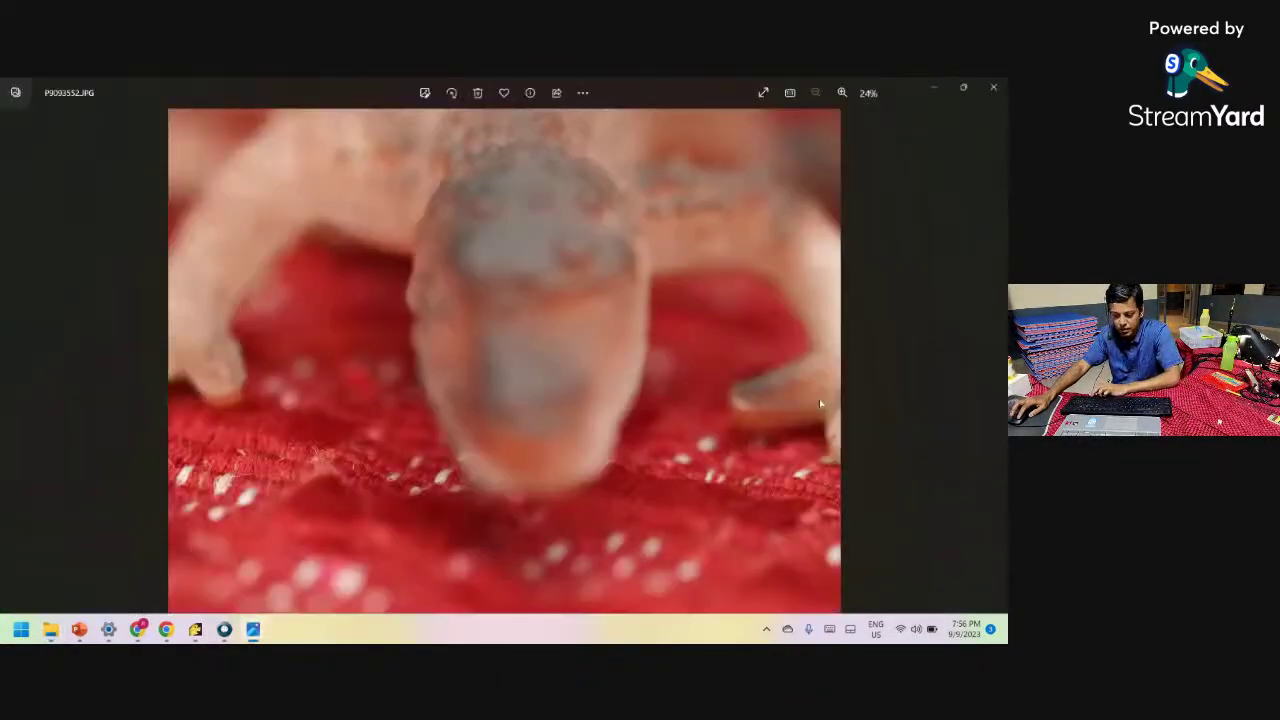
{"action": "key", "text": "Left"}
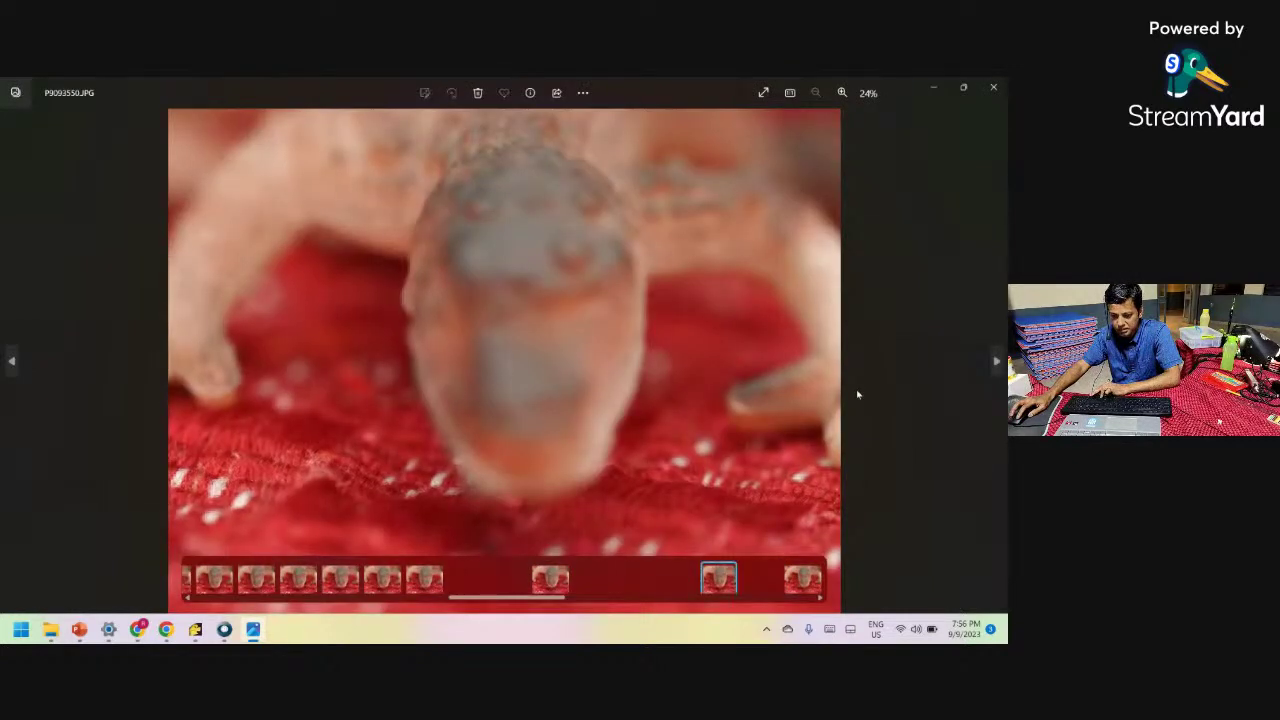
{"action": "key", "text": "Left"}
{"action": "key", "text": "Left"}
{"action": "key", "text": "Left"}
{"action": "key", "text": "Left"}
{"action": "key", "text": "Left"}
{"action": "key", "text": "Left"}
{"action": "key", "text": "Left"}
{"action": "key", "text": "Left"}
{"action": "key", "text": "Left"}
{"action": "key", "text": "Left"}
{"action": "key", "text": "Left"}
{"action": "key", "text": "Left"}
{"action": "key", "text": "Left"}
{"action": "key", "text": "Left"}
{"action": "key", "text": "Left"}
{"action": "key", "text": "Left"}
{"action": "key", "text": "Left"}
{"action": "key", "text": "Left"}
{"action": "key", "text": "Left"}
{"action": "key", "text": "Left"}
{"action": "key", "text": "Left"}
{"action": "key", "text": "Left"}
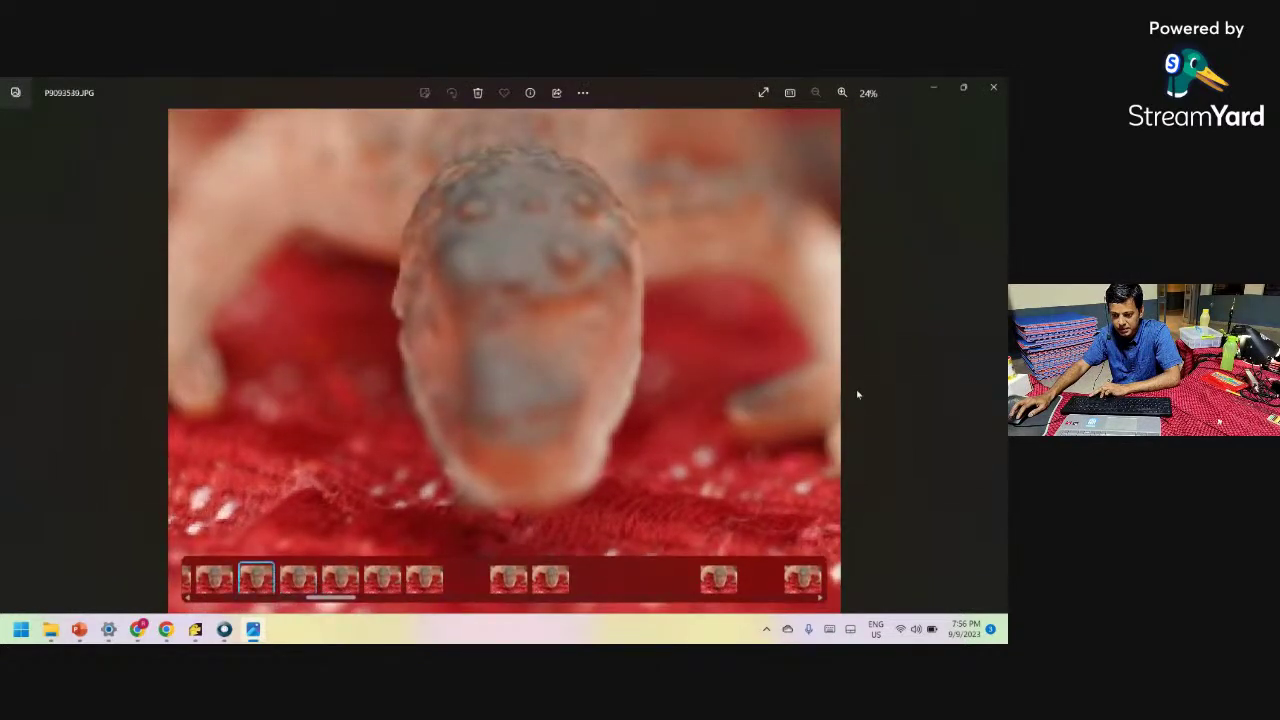
{"action": "key", "text": "Left"}
{"action": "key", "text": "Left"}
{"action": "key", "text": "Left"}
{"action": "key", "text": "Left"}
{"action": "key", "text": "Left"}
{"action": "key", "text": "Left"}
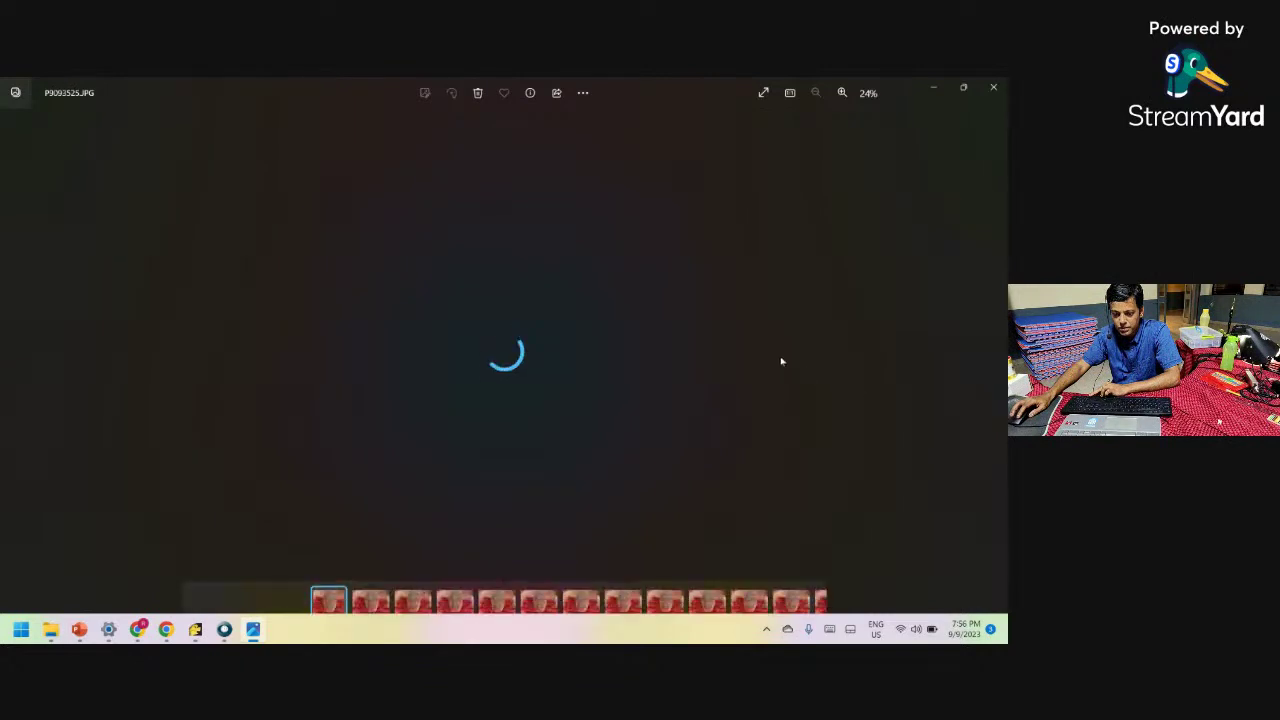
{"action": "key", "text": "Left"}
{"action": "key", "text": "Left"}
{"action": "key", "text": "Left"}
{"action": "key", "text": "Left"}
{"action": "key", "text": "Left"}
{"action": "key", "text": "Left"}
{"action": "key", "text": "Left"}
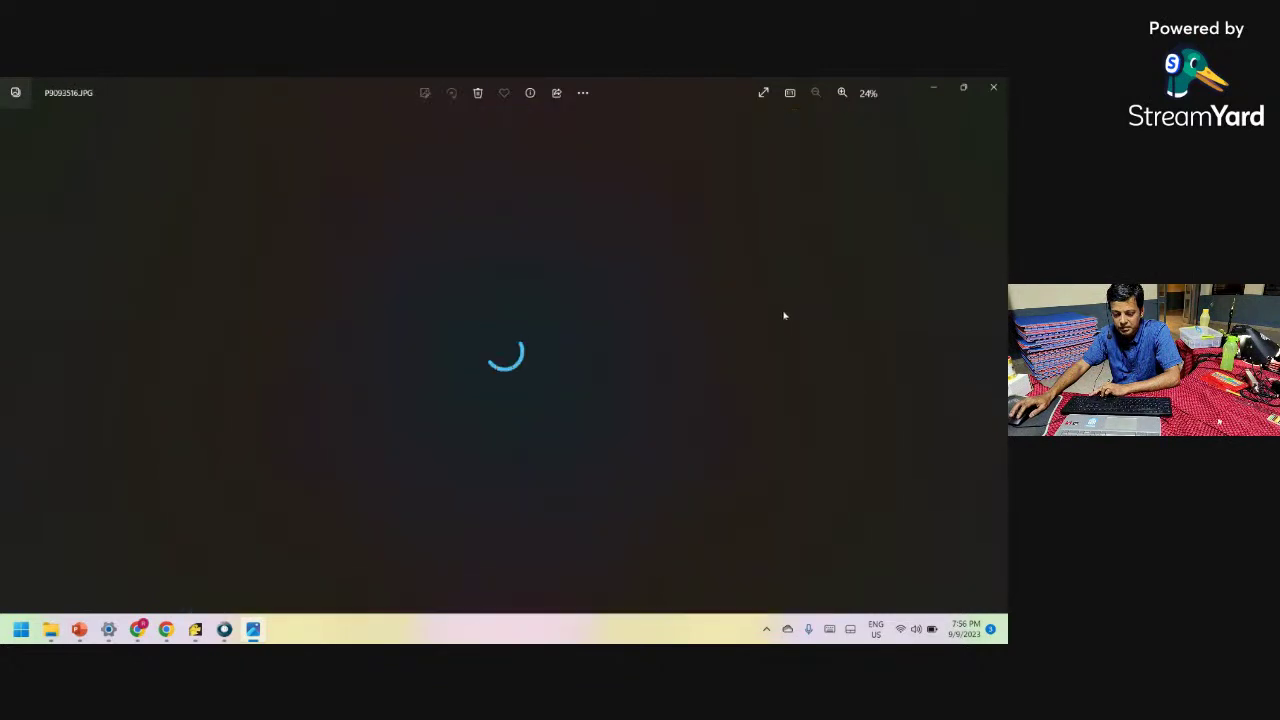
{"action": "key", "text": "Left"}
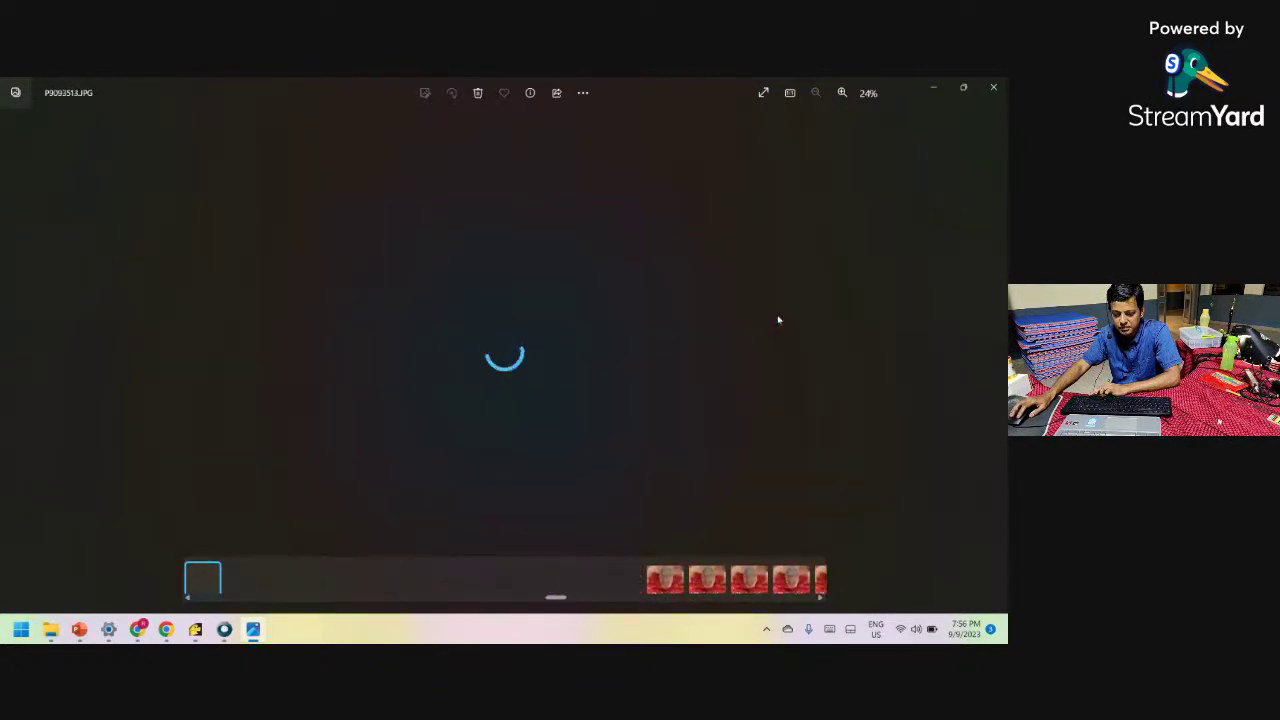
{"action": "key", "text": "Left"}
{"action": "key", "text": "Left"}
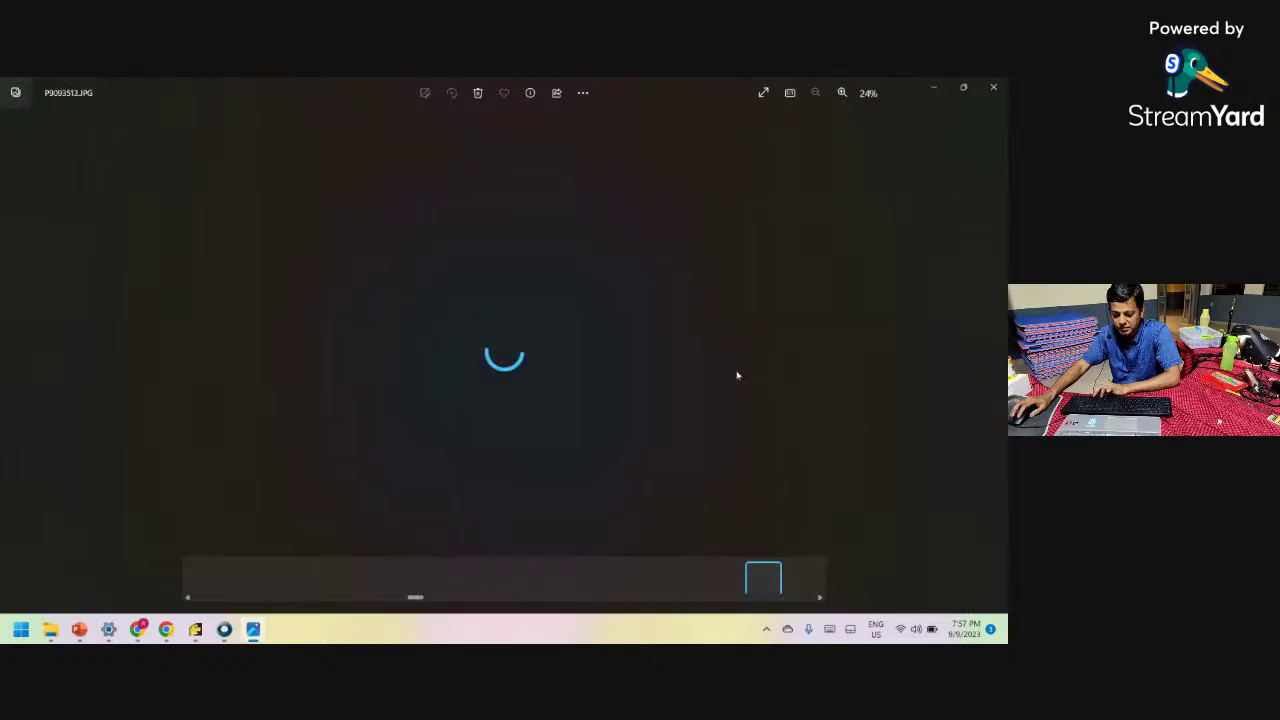